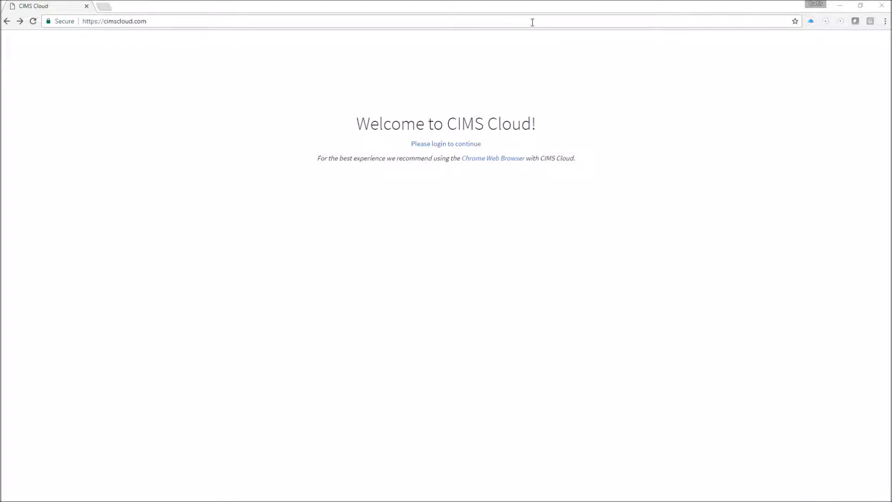
Sign in to CIMS Cloud using the browser's saved account credentials.
left_click(455, 145)
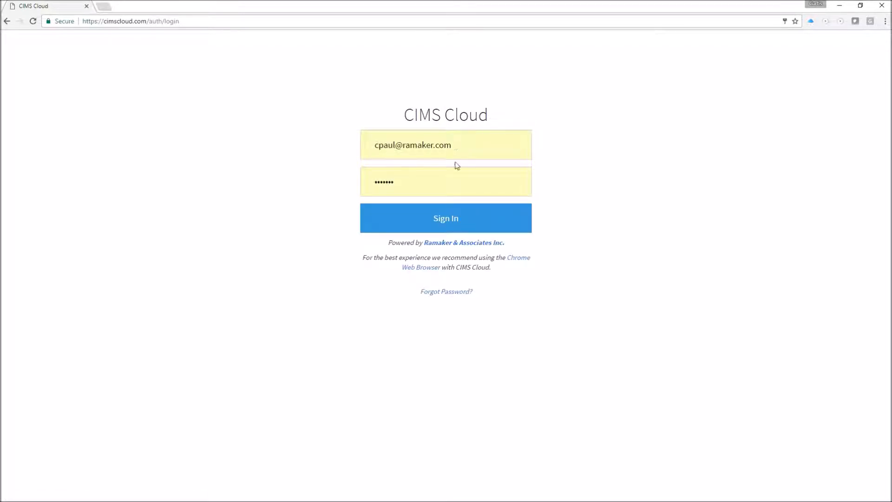
left_click(450, 221)
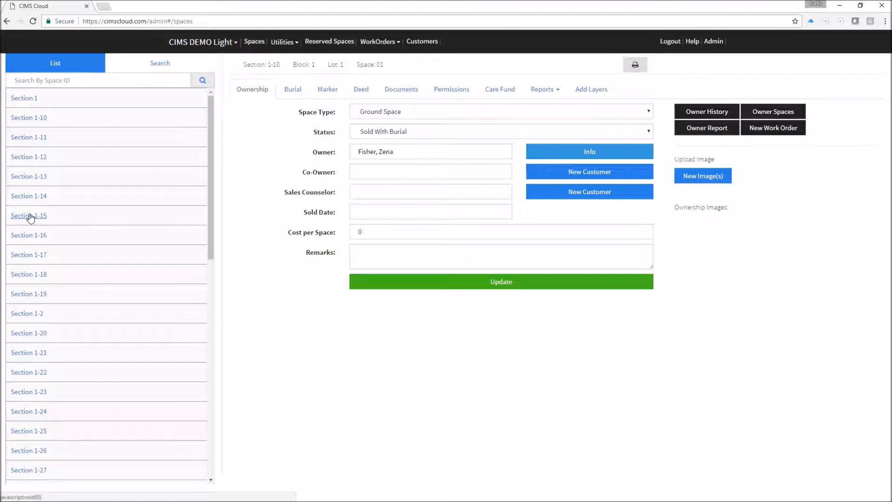
Open Space 01's record via Section 1 > Block 1 > Lot 1 in the sections list.
left_click(155, 65)
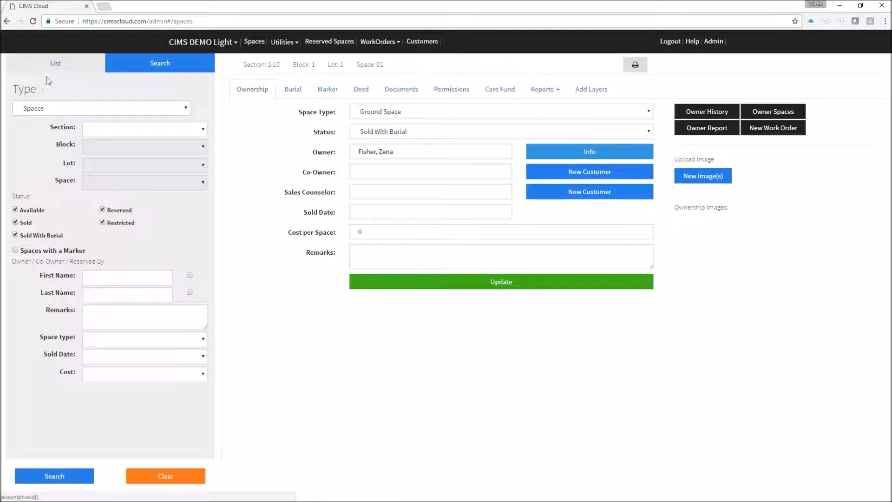
left_click(59, 65)
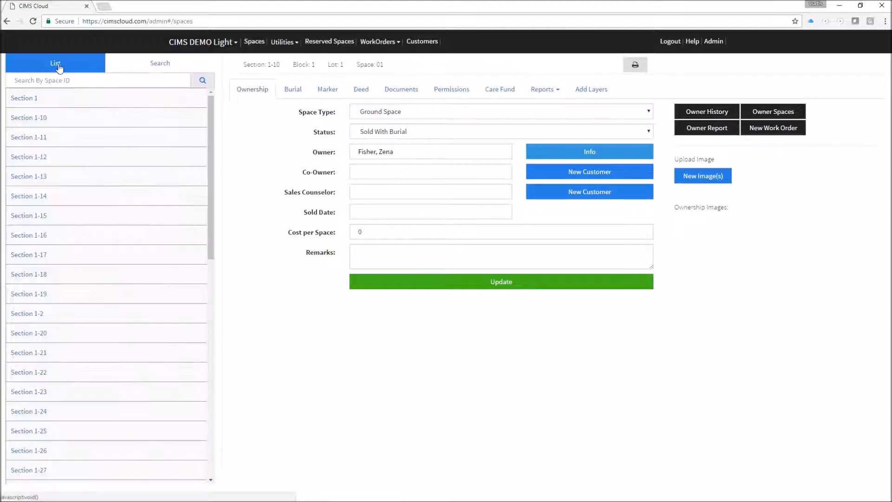
left_click(27, 103)
left_click(46, 121)
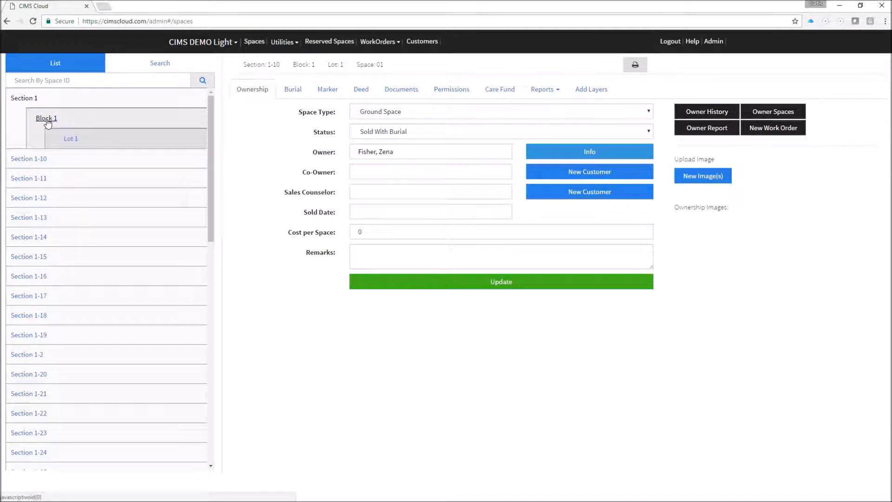
left_click(71, 138)
left_click(101, 161)
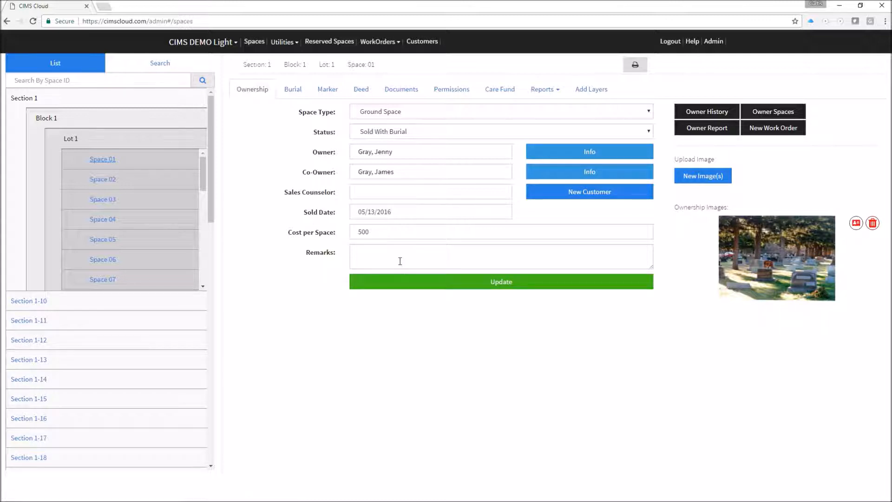
View Space 01's ownership photo enlarged, close it, and show its burial details.
left_click(793, 263)
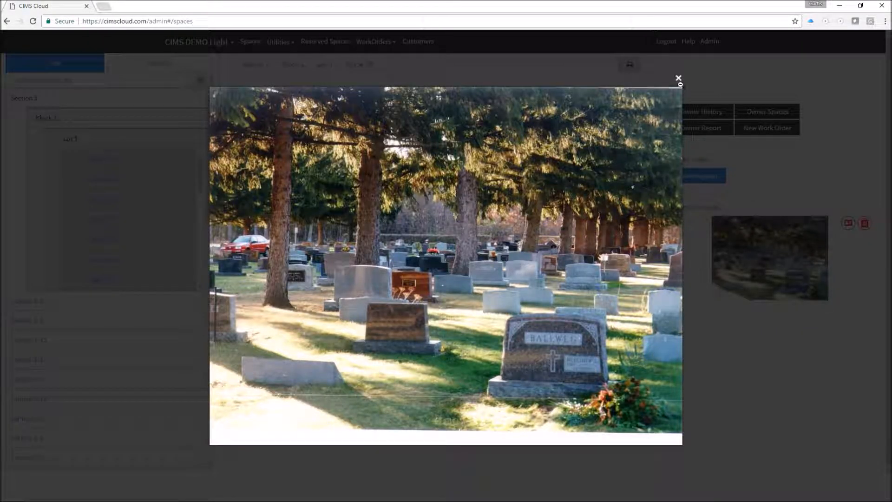
left_click(679, 79)
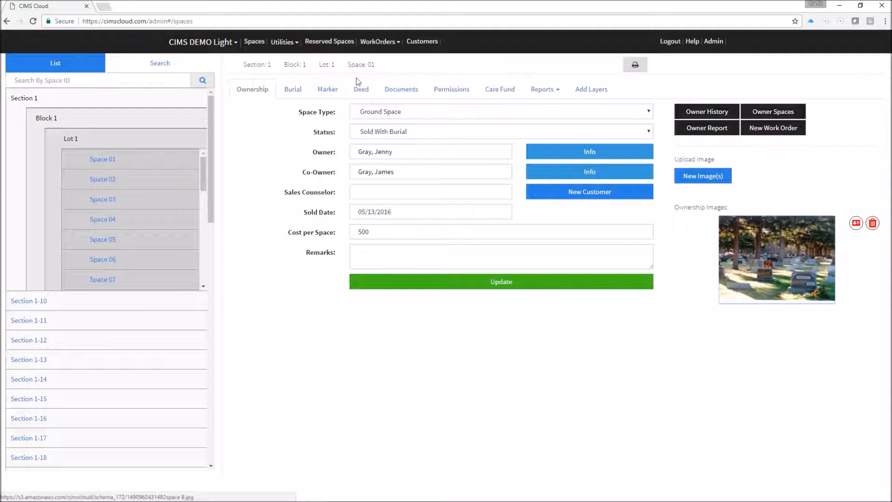
left_click(294, 90)
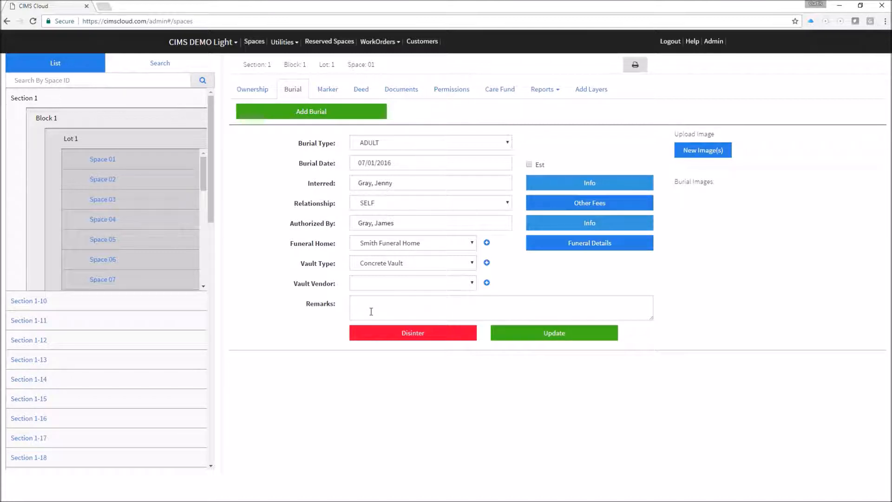
Review Space 01's flush marker details, then view its deed 2016-2154.
left_click(328, 90)
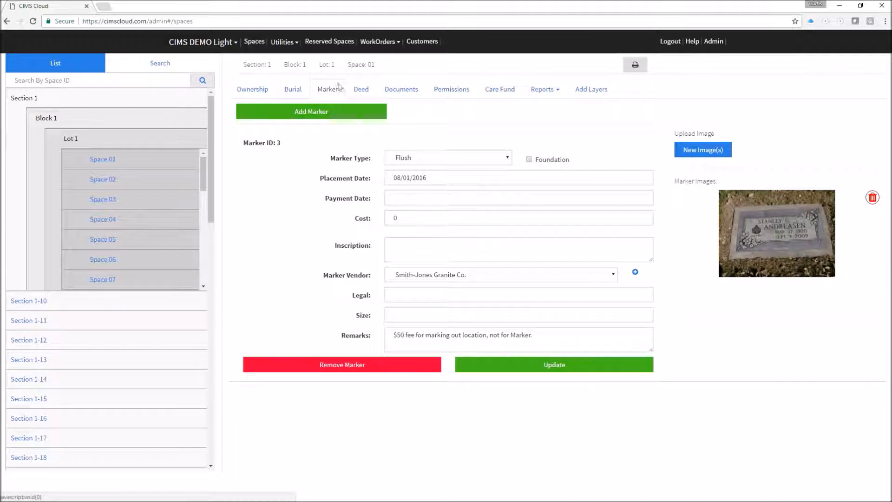
left_click(364, 92)
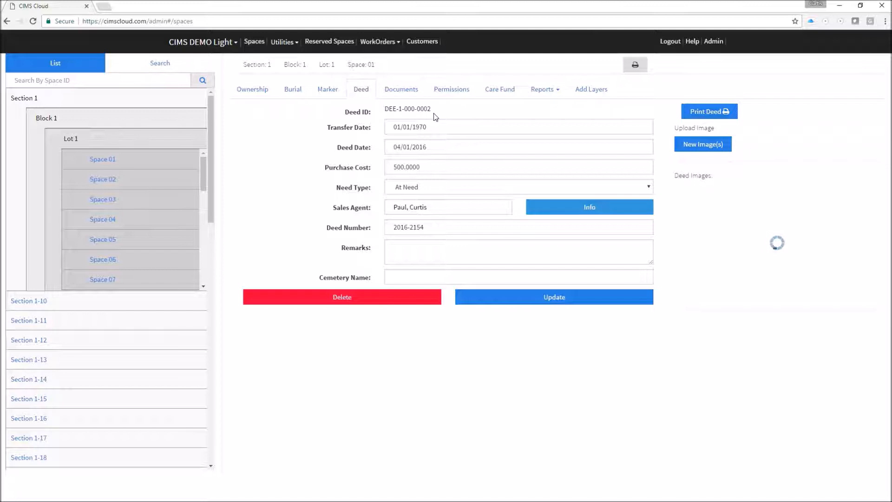
Check Space 01's attached PDF document, then view its permissions list.
left_click(414, 89)
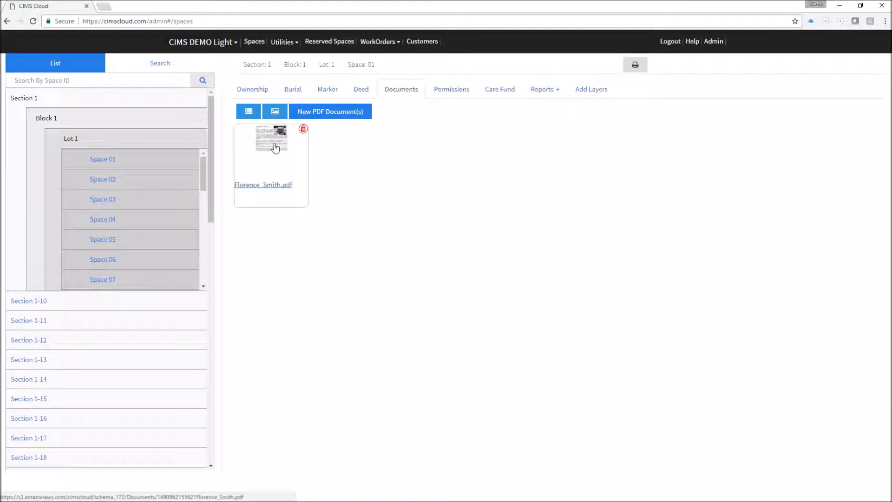
left_click(452, 92)
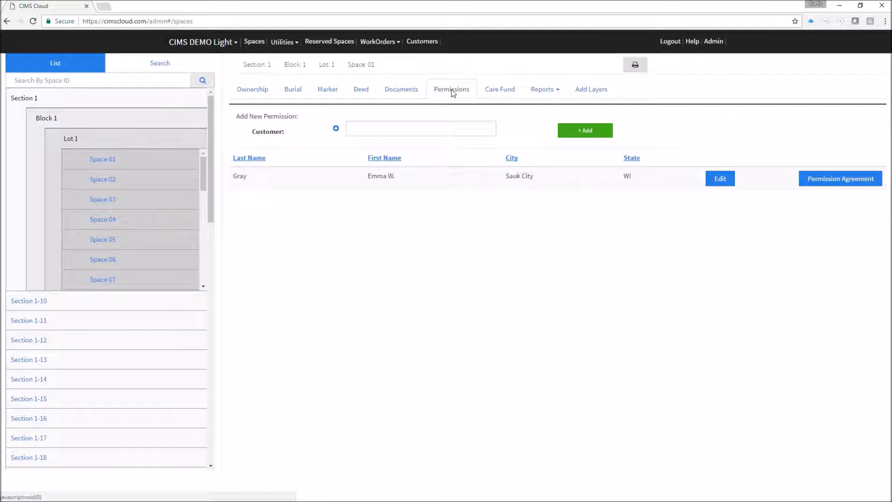
Confirm Space 01 has no care funds, then return to its ownership details.
left_click(498, 89)
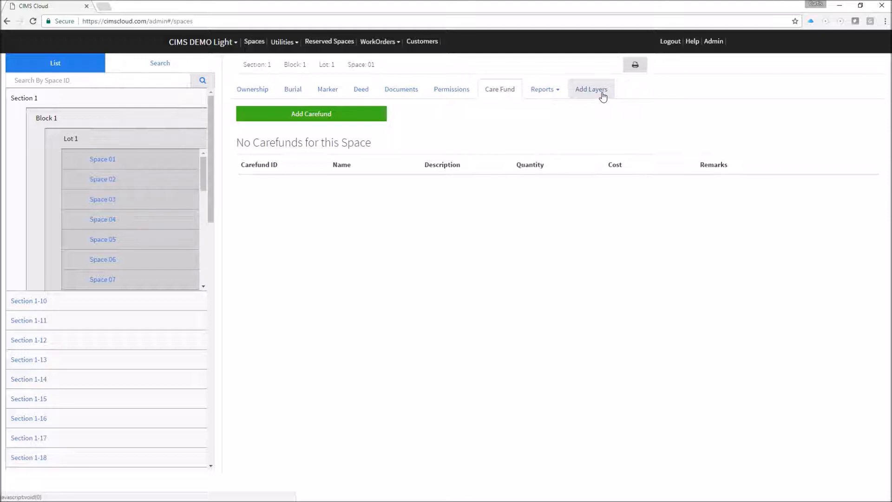
left_click(253, 93)
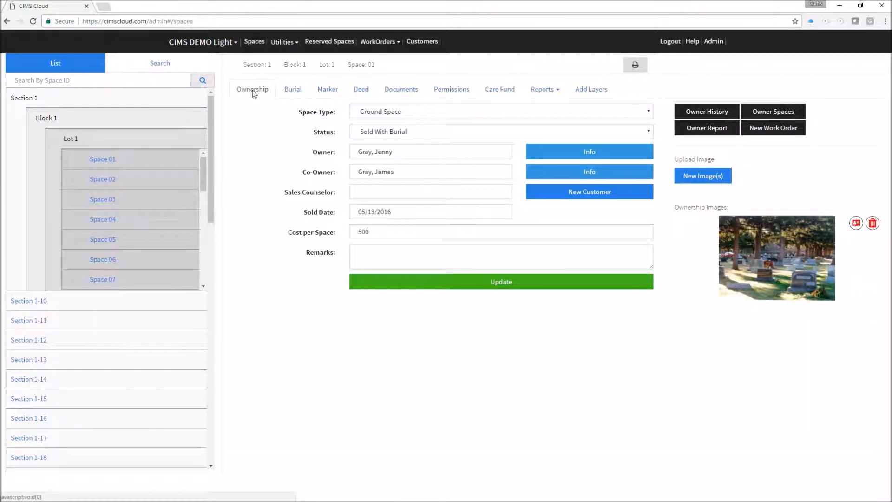
Open Space 26 from the bottom of Lot 1, check its empty burial and marker lists, then show ownership.
scroll(203, 171, "down", 1)
left_click_drag(203, 171, 203, 270)
left_click(99, 279)
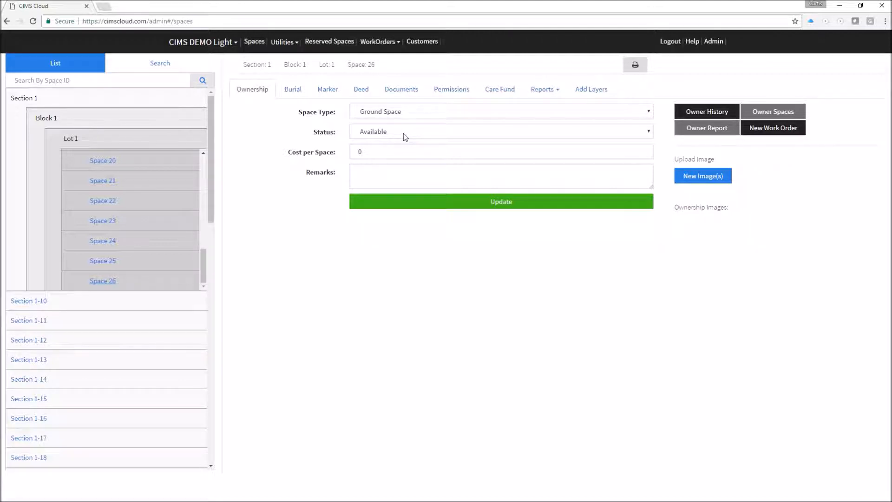
left_click(299, 95)
left_click(330, 93)
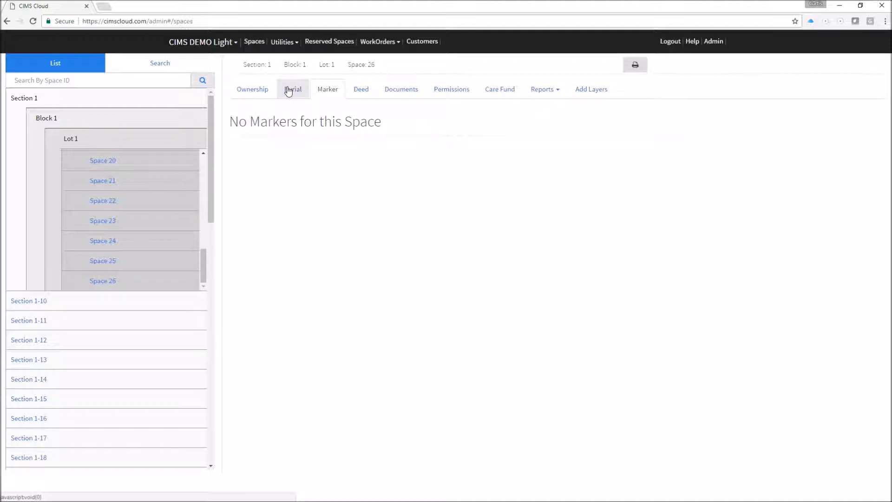
left_click(261, 90)
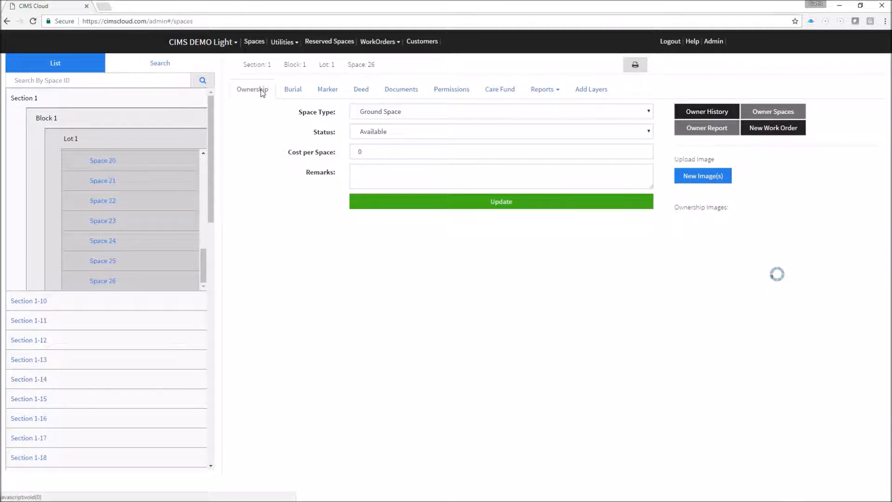
Keep Space 26's type as Ground Space and change its status to Sold.
left_click(415, 111)
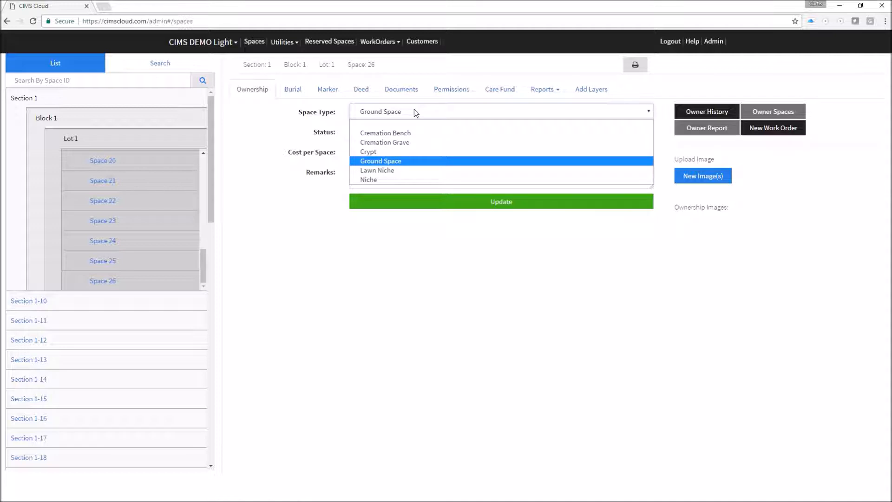
left_click(396, 160)
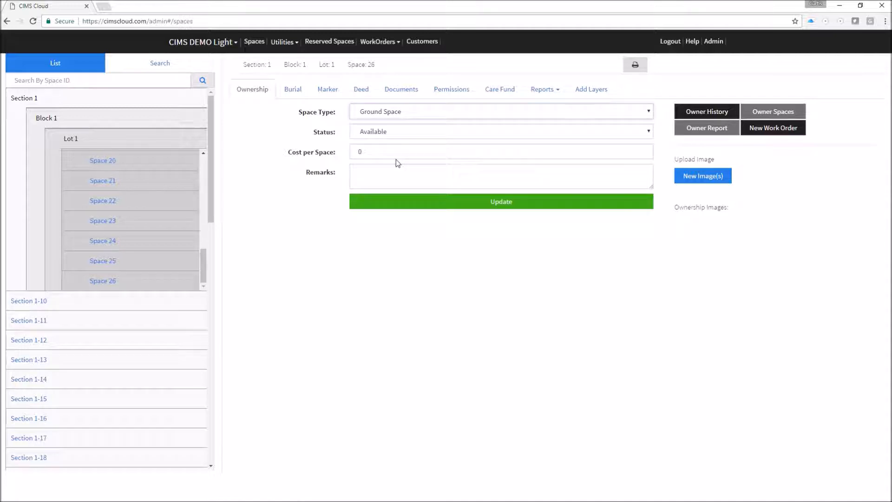
left_click(409, 134)
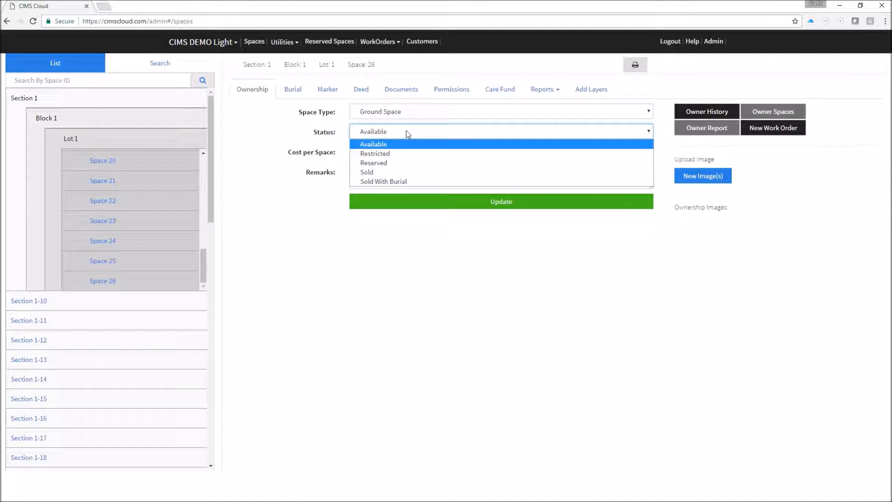
left_click(367, 173)
left_click(375, 154)
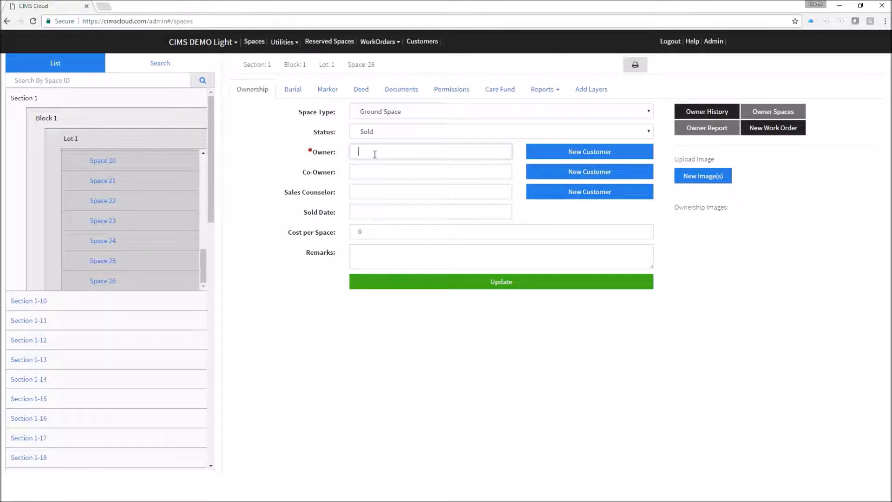
Pick an existing customer from the suggestions as Space 26's owner, leaving the co-owner empty.
type("pa")
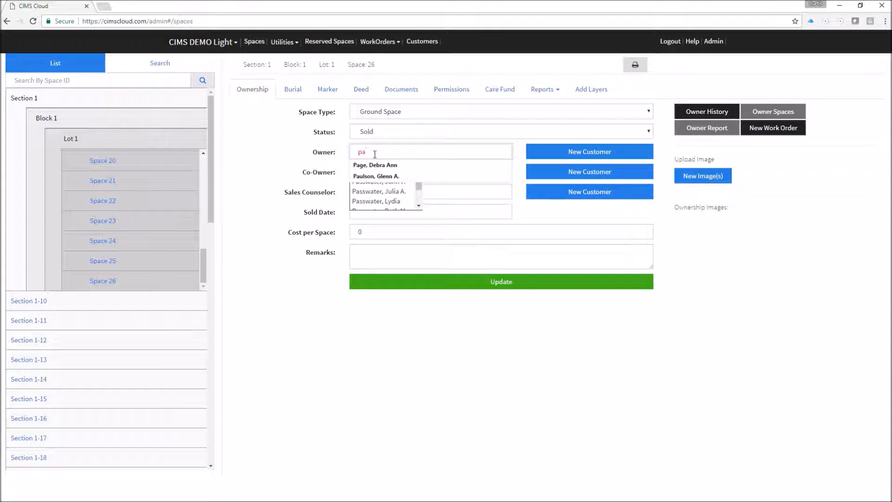
scroll(382, 203, "down", 2)
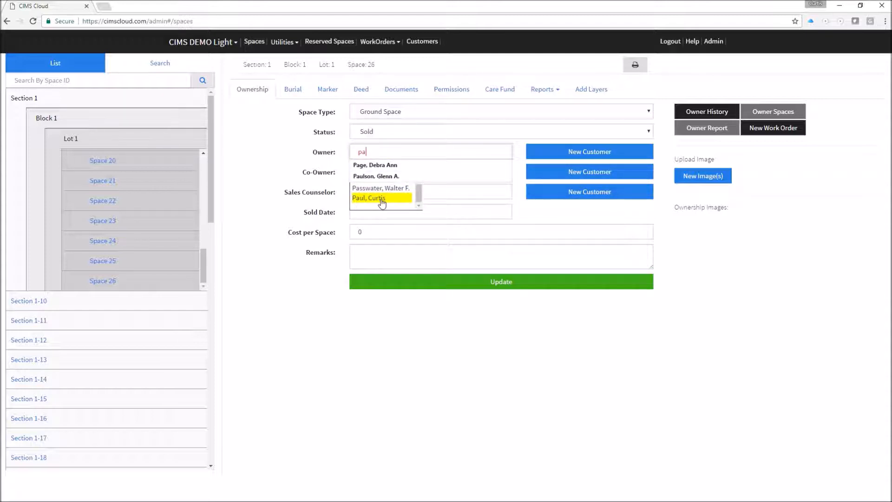
left_click(382, 199)
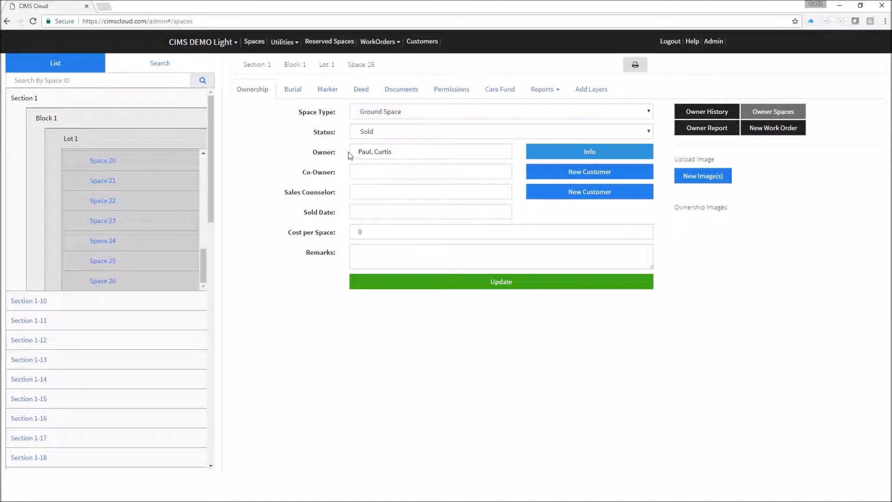
left_click(383, 173)
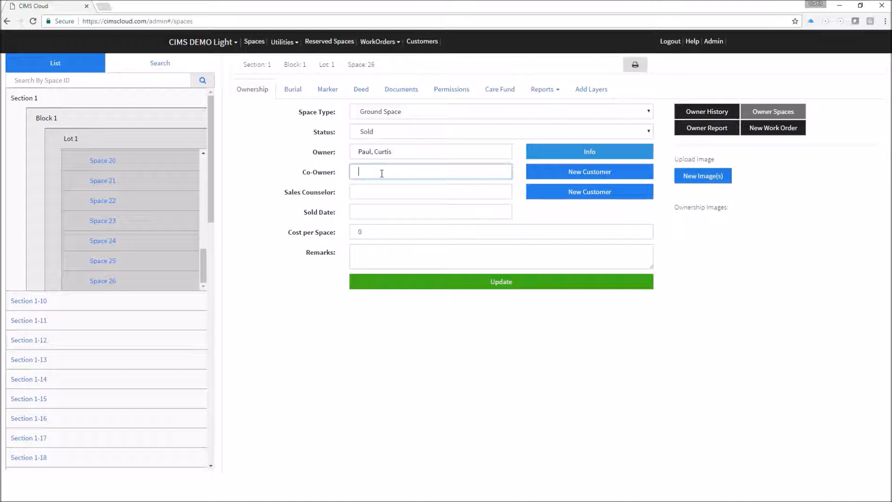
type("p")
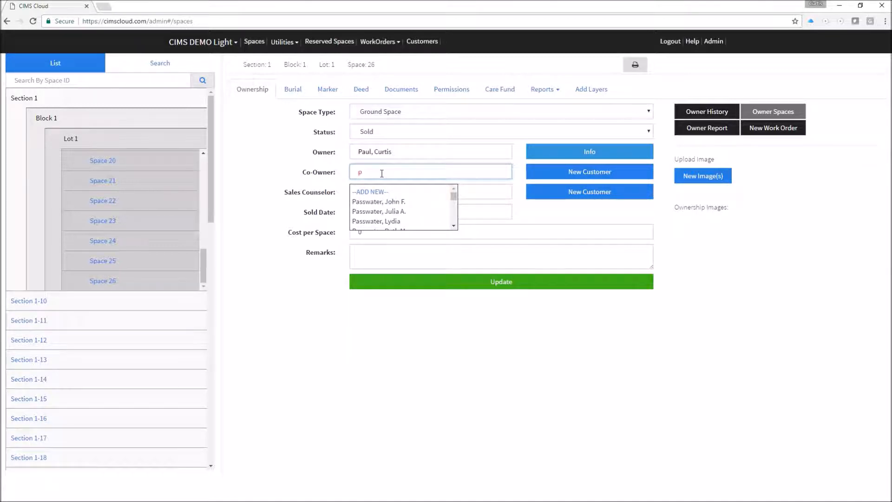
type("a")
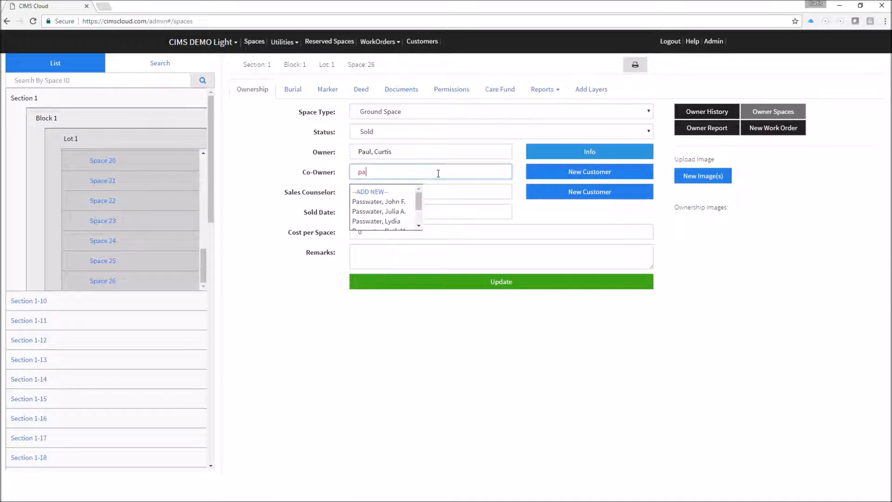
key("BackSpace")
key("BackSpace")
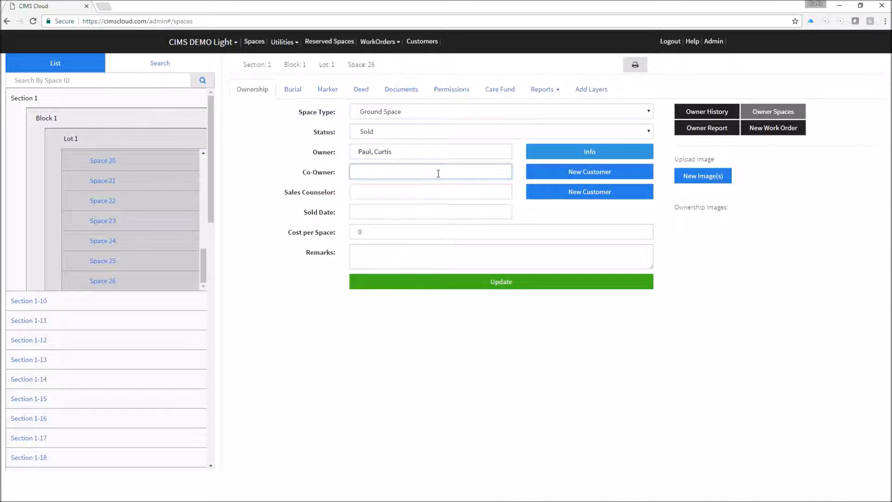
left_click(390, 193)
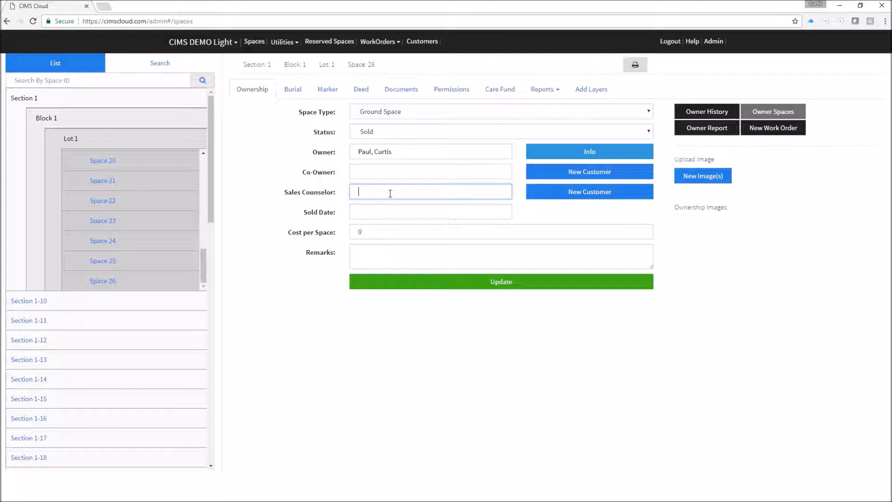
Enter sold date 1/1/2015 and cost per space 500.00, then update Space 26's ownership.
left_click(420, 210)
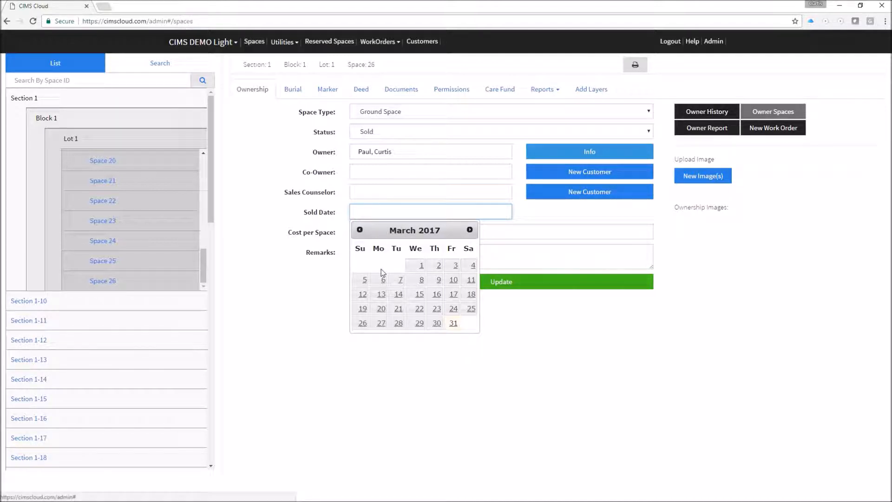
type("1/1/2015")
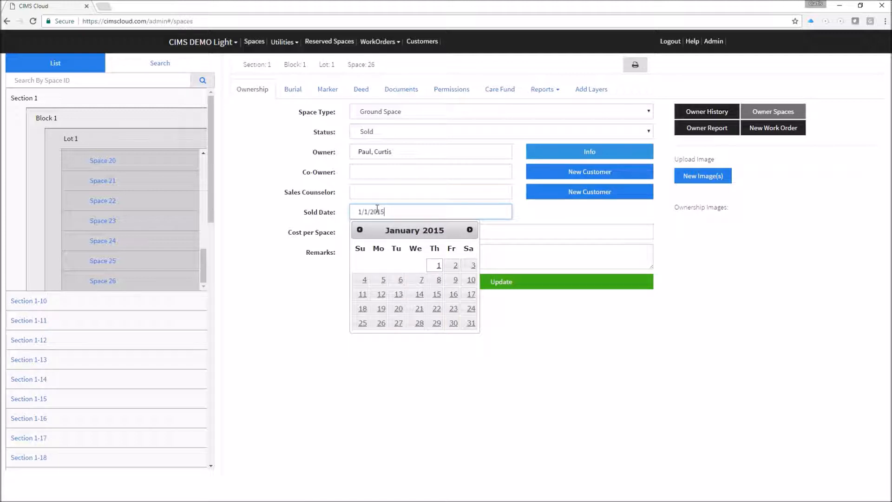
key("Return")
left_click(385, 230)
type(".05")
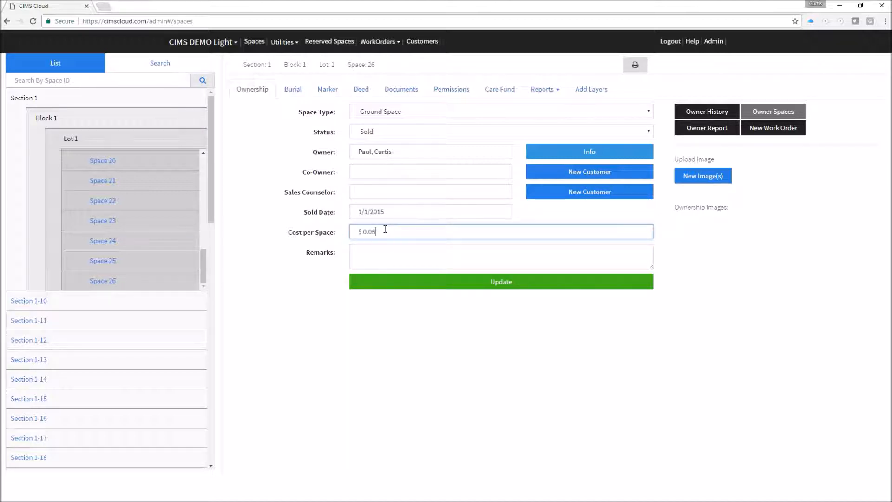
type("00")
left_click(381, 255)
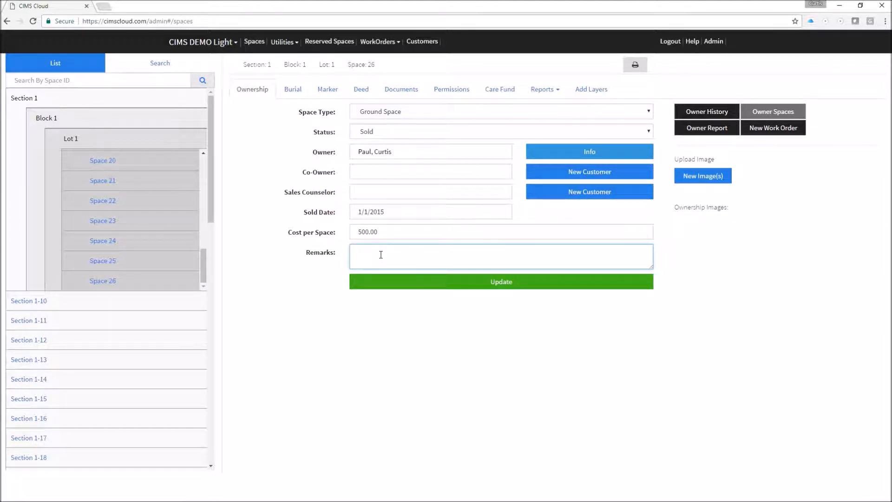
left_click(474, 283)
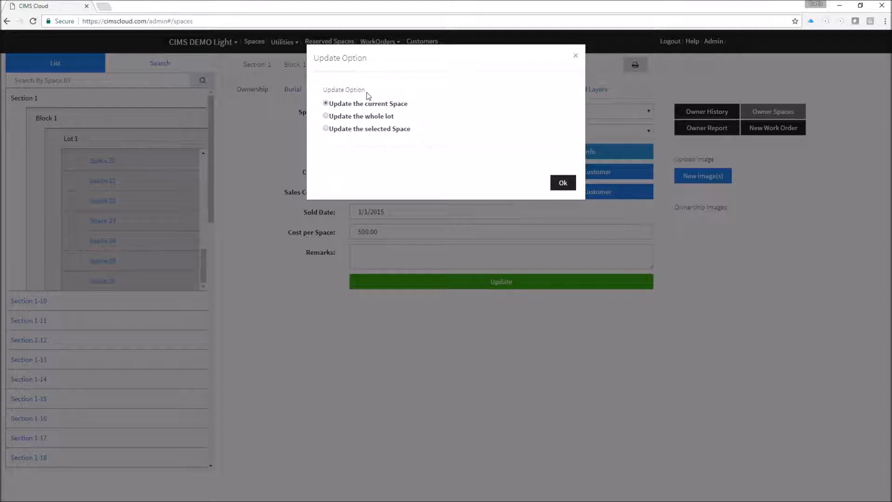
After comparing the lot and block options, apply the ownership change to space 1-1-1-26 only.
left_click(367, 116)
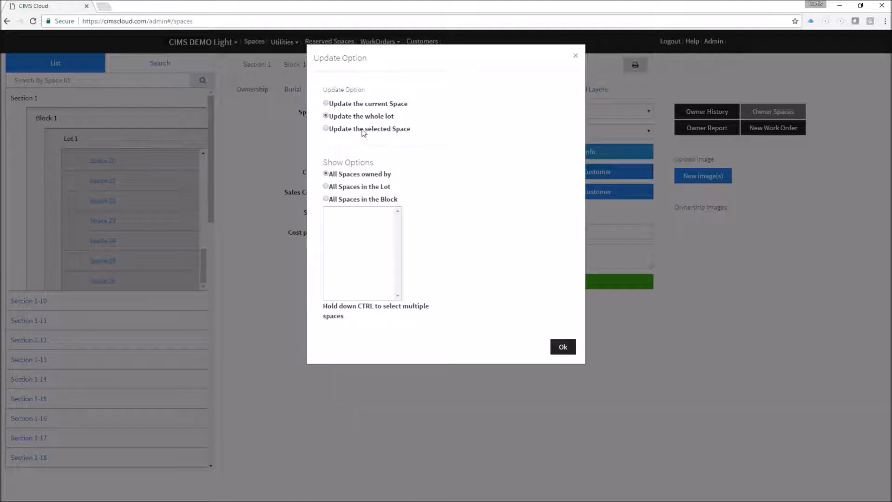
left_click(366, 130)
left_click(326, 187)
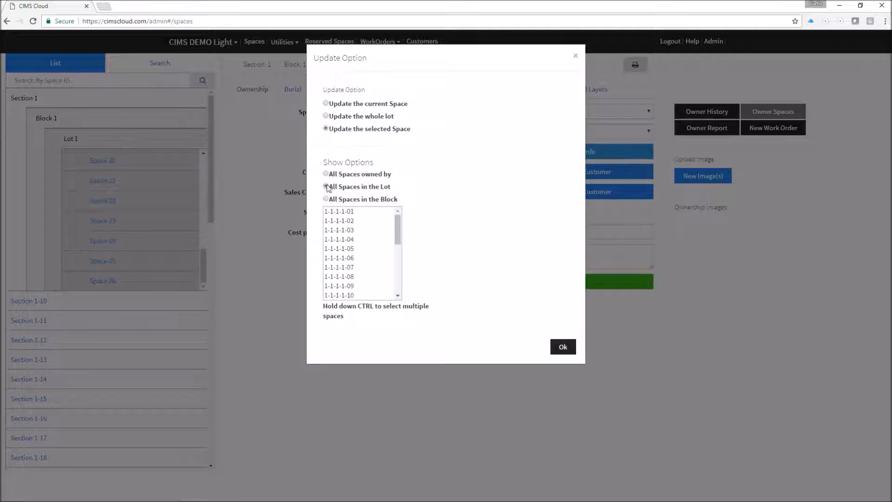
scroll(346, 227, "down", 4)
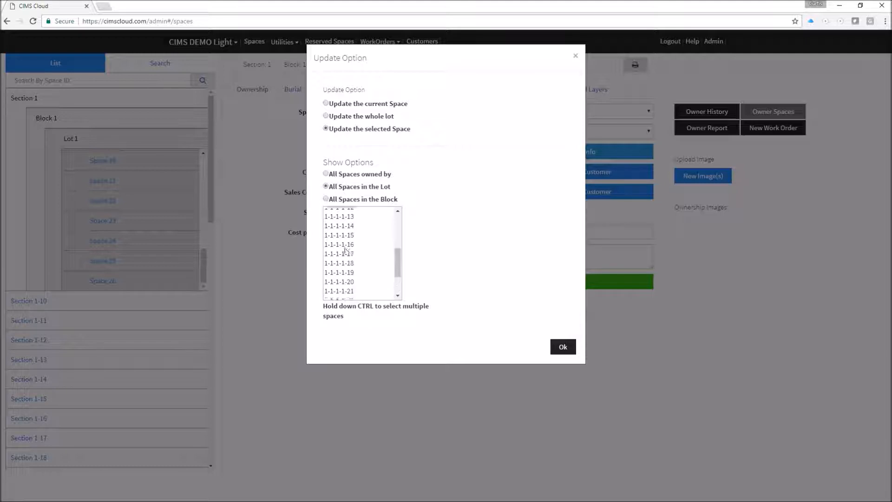
left_click(350, 203)
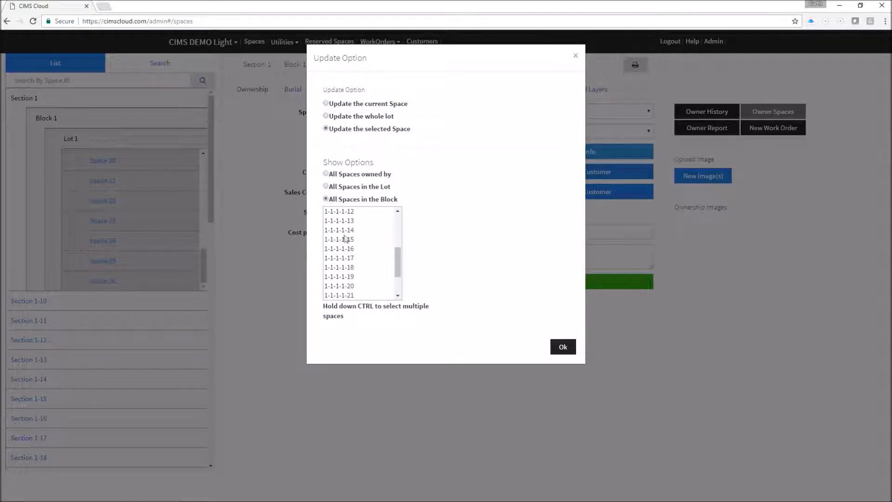
left_click(326, 103)
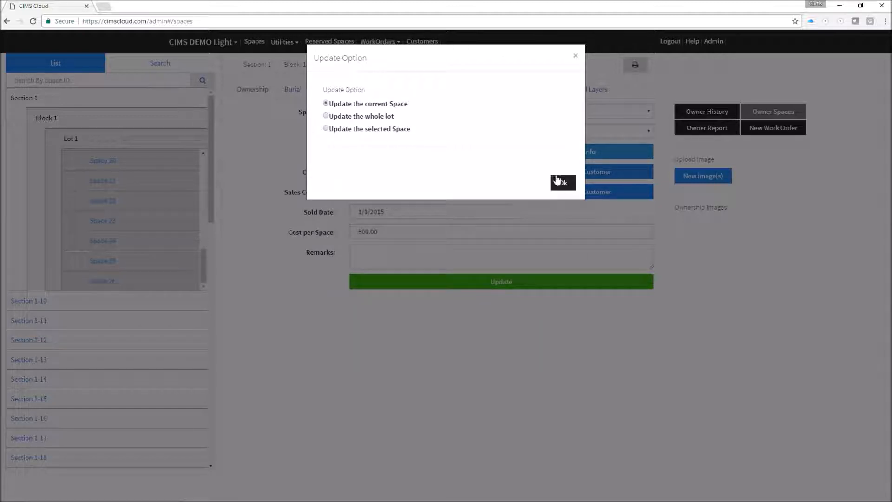
left_click(563, 182)
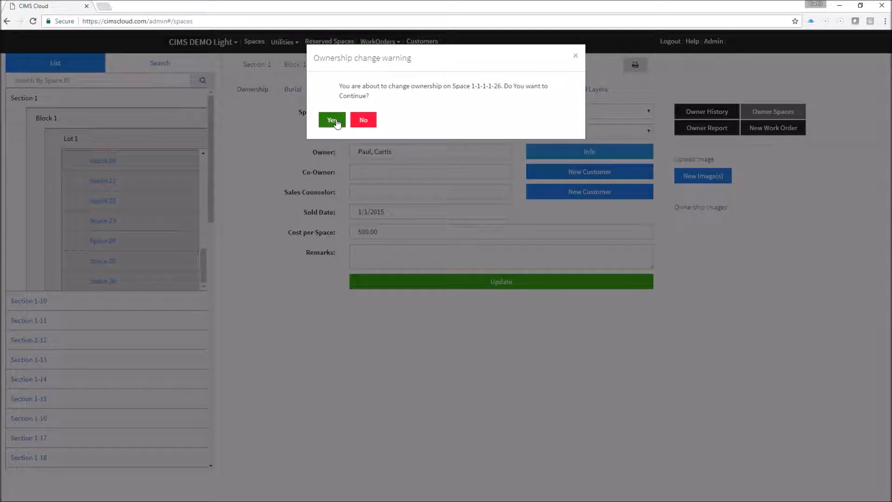
left_click(337, 120)
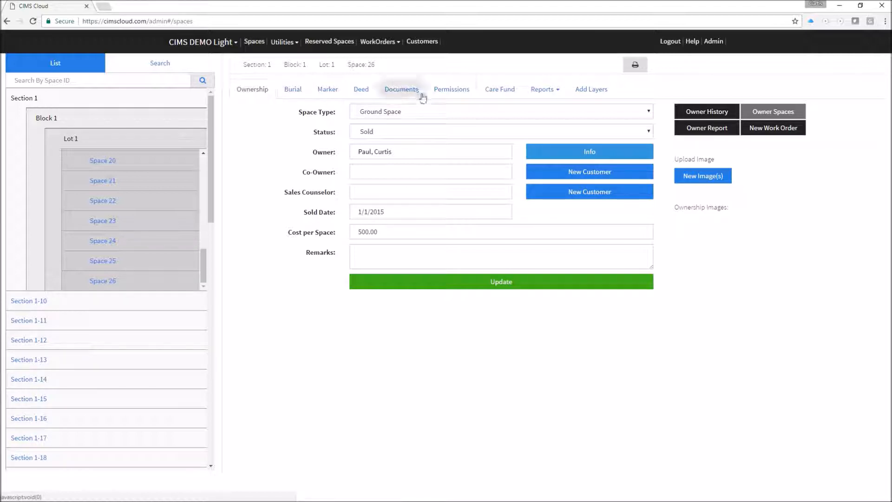
On the Deed tab, set the deed date to March 31, 2017 and the purchase cost to 500.00.
left_click(363, 91)
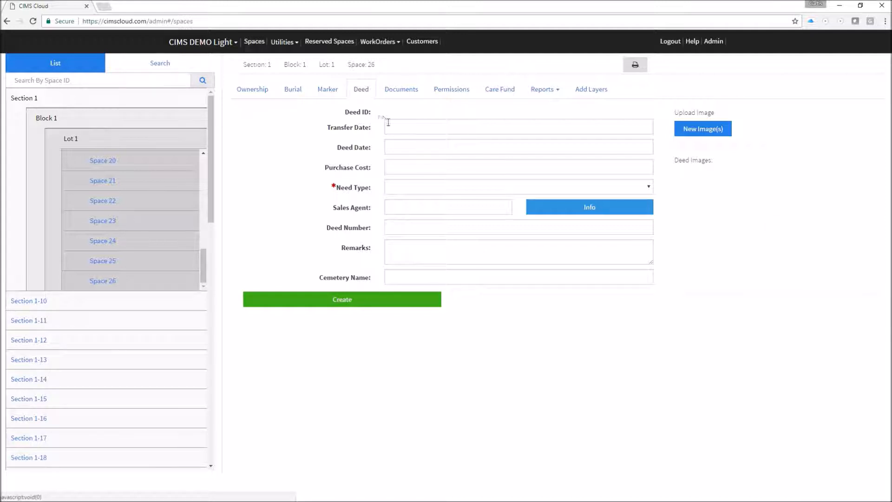
left_click(407, 123)
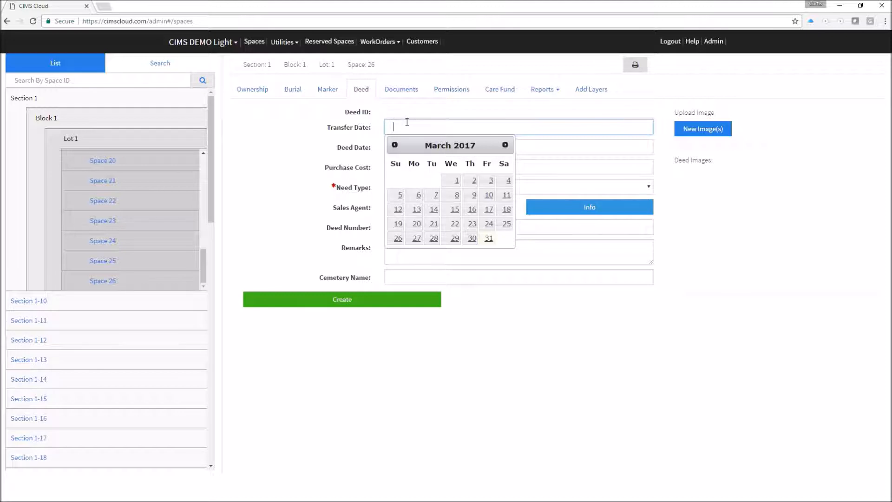
left_click(307, 113)
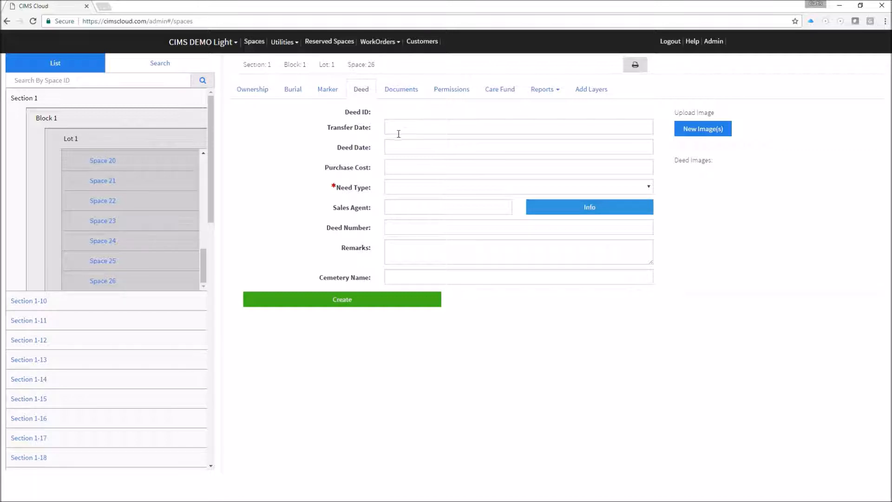
left_click(406, 146)
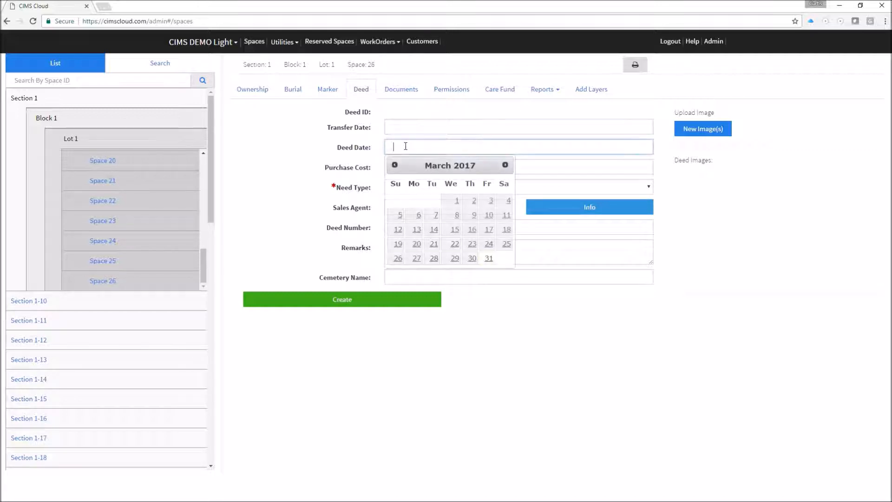
left_click(489, 258)
left_click(424, 171)
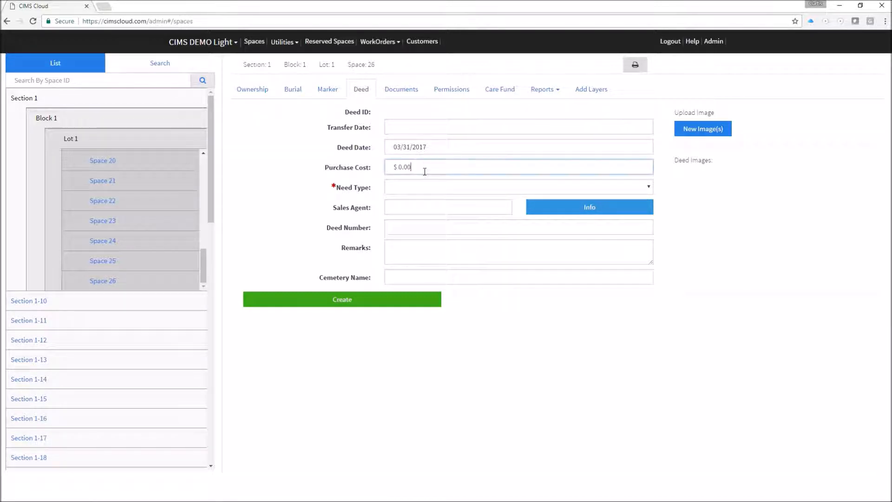
type("500.00")
Make it a Pre Need deed numbered 2017-1234 and create it.
left_click(420, 188)
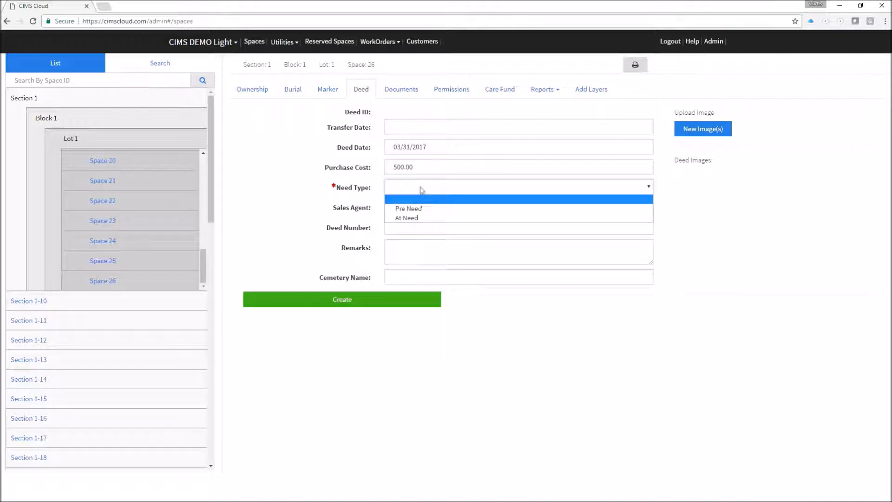
left_click(412, 217)
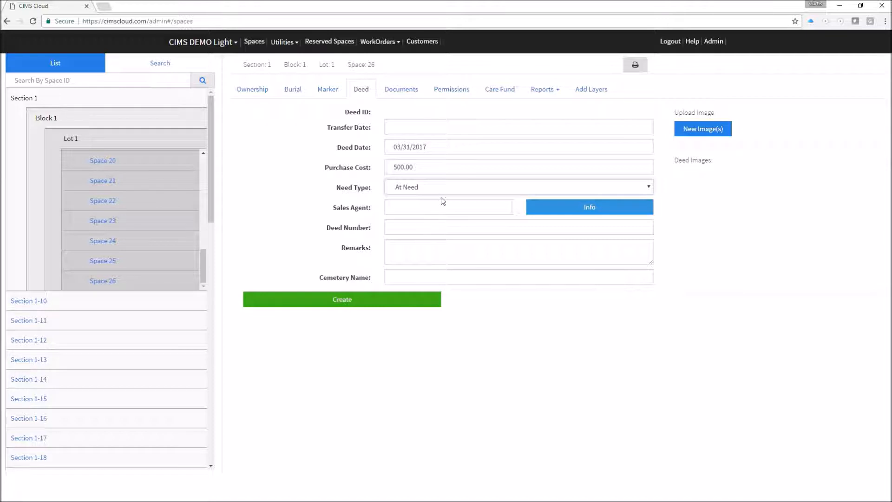
left_click(428, 191)
left_click(424, 199)
left_click(423, 204)
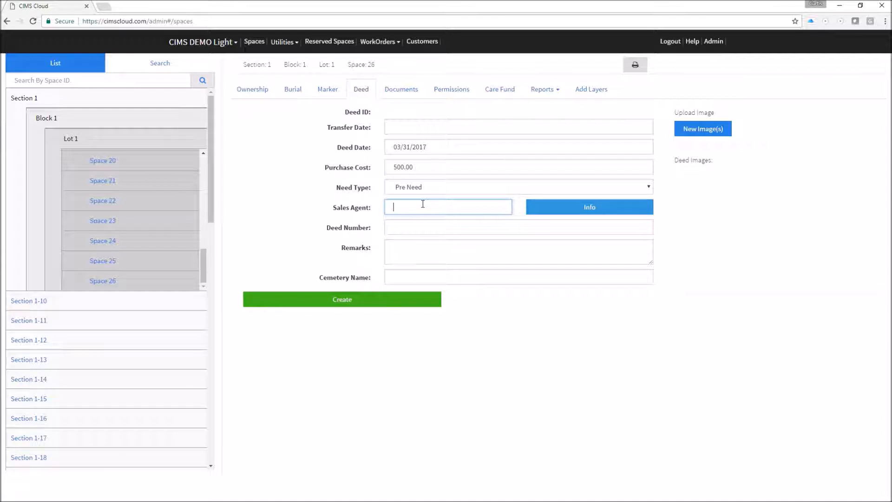
left_click(423, 226)
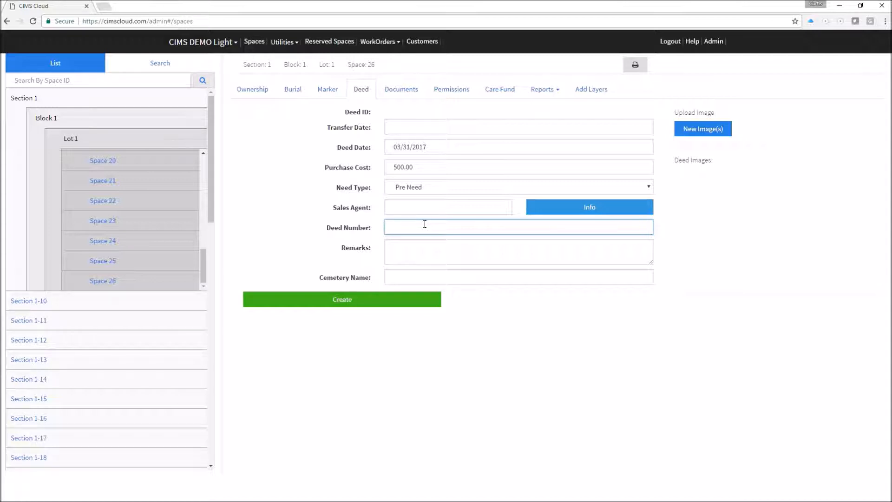
type("2017-1234")
left_click(350, 299)
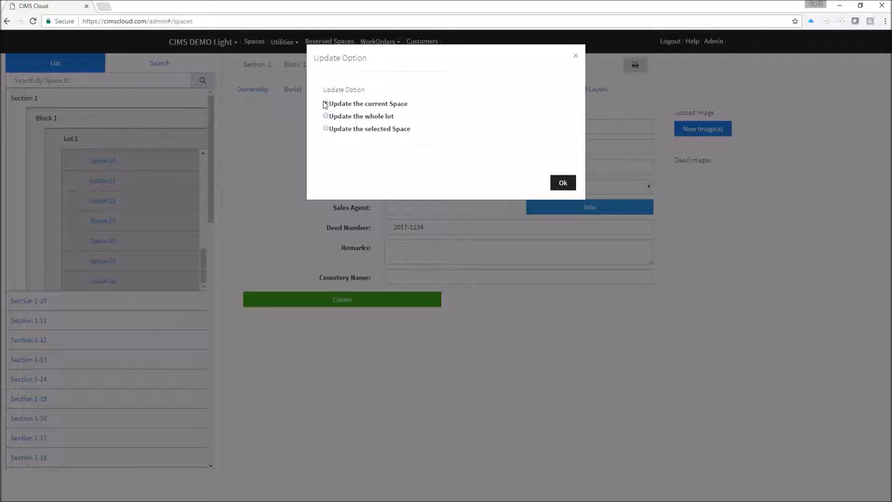
Save the deed as DEE-1-000-0003 for this space only and preview the Default Deed printout.
left_click(564, 183)
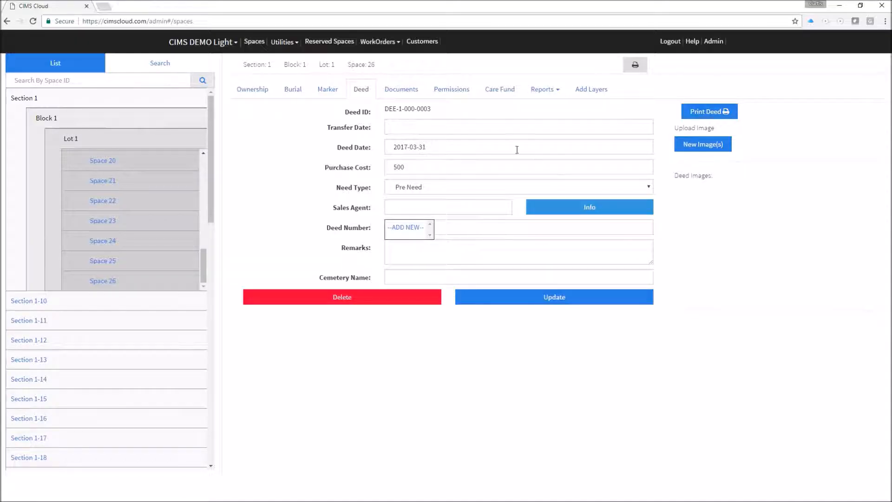
left_click(707, 114)
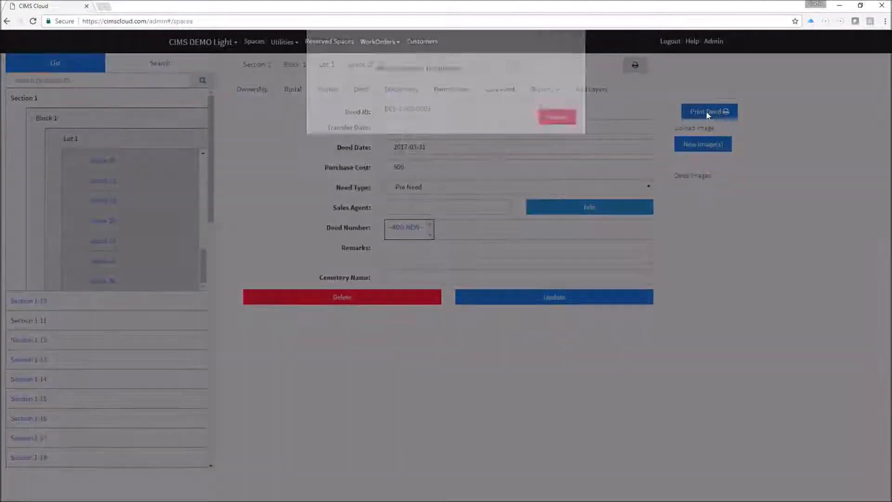
left_click(495, 86)
left_click(507, 106)
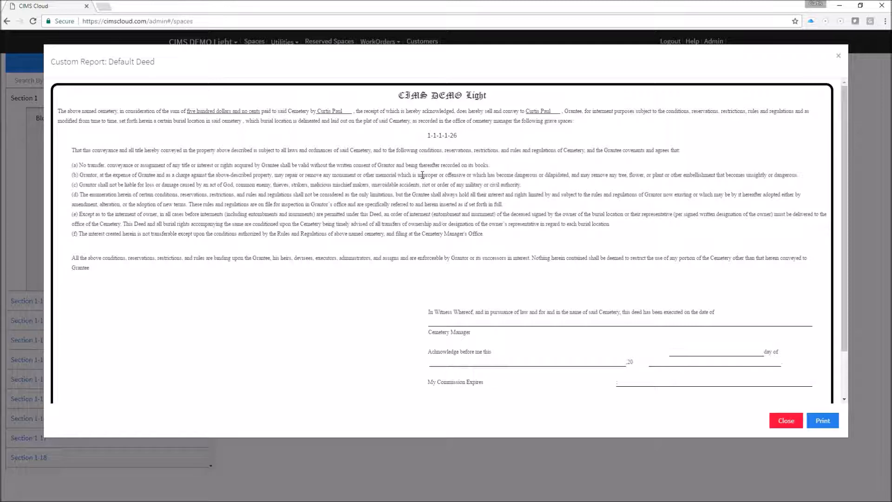
left_click(787, 422)
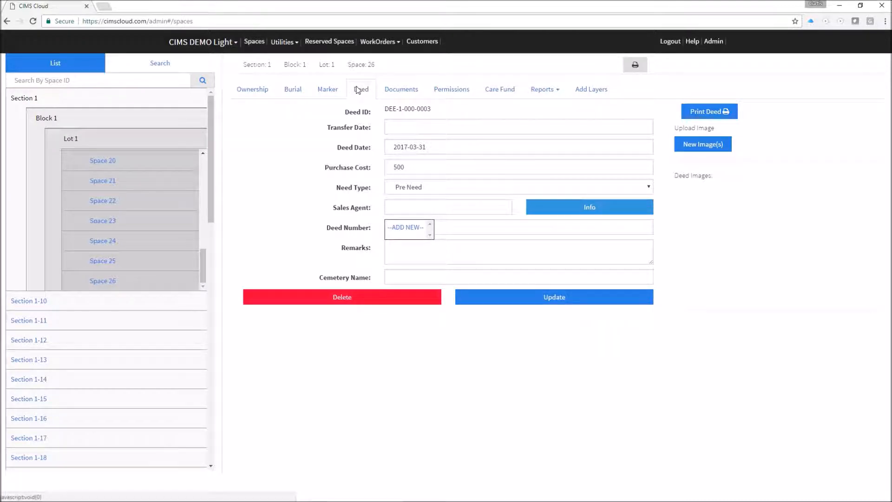
Add the owner as a permitted customer on Space 26, then check its empty burial records.
left_click(456, 91)
left_click(331, 144)
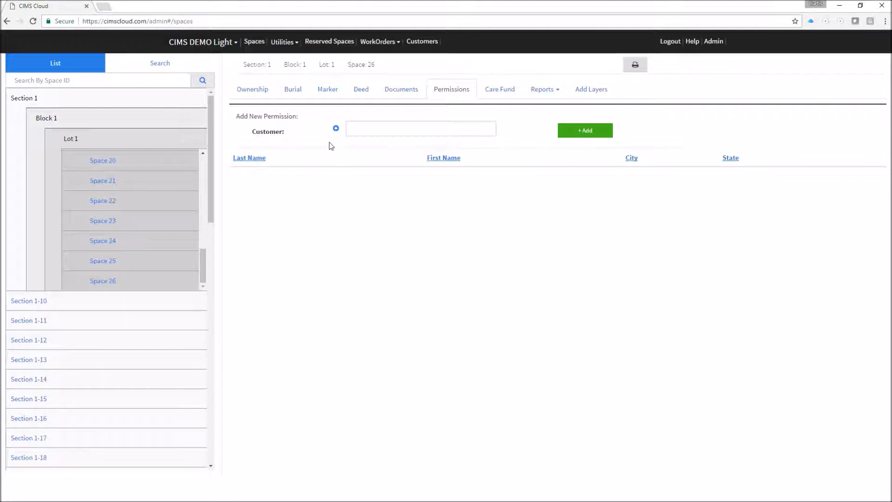
left_click(384, 131)
type("paul")
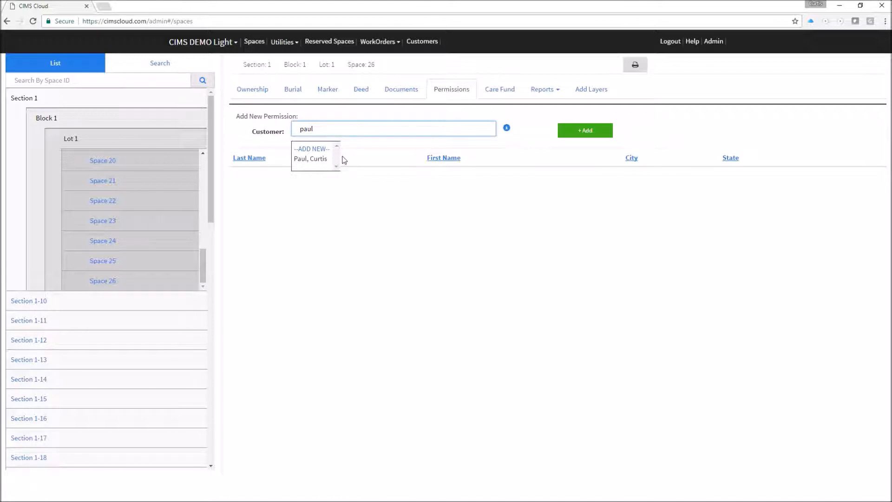
left_click(313, 159)
left_click(585, 134)
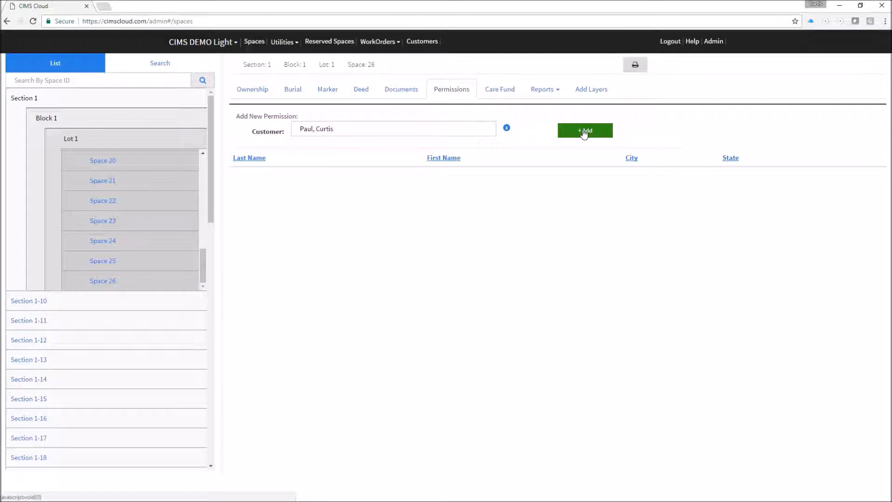
left_click(356, 127)
left_click(578, 131)
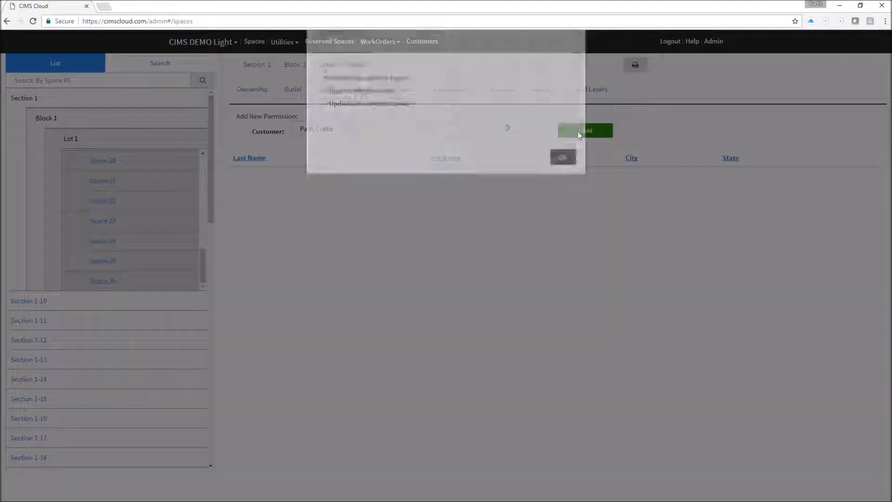
left_click(563, 183)
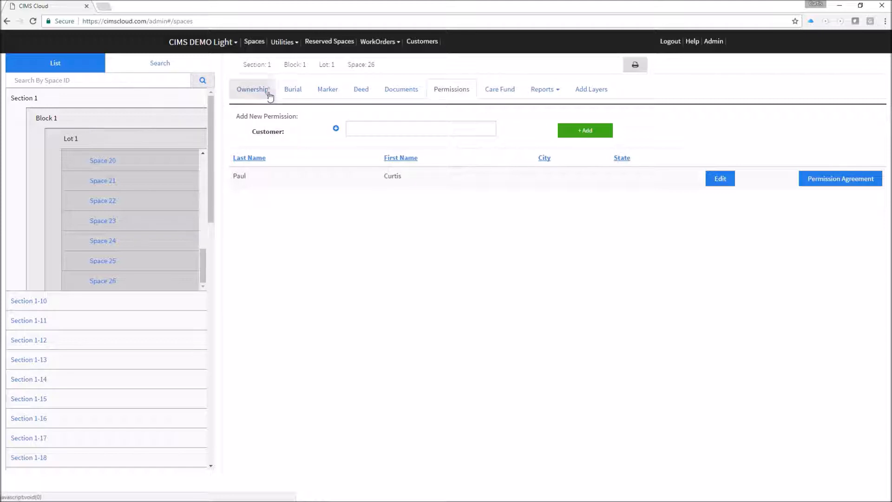
left_click(293, 96)
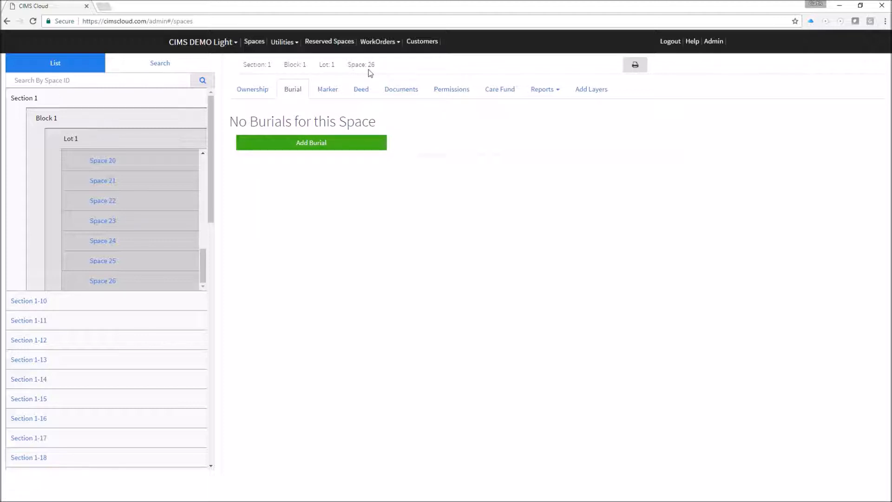
Run a Permissions search on the permission holder's last name.
left_click(158, 66)
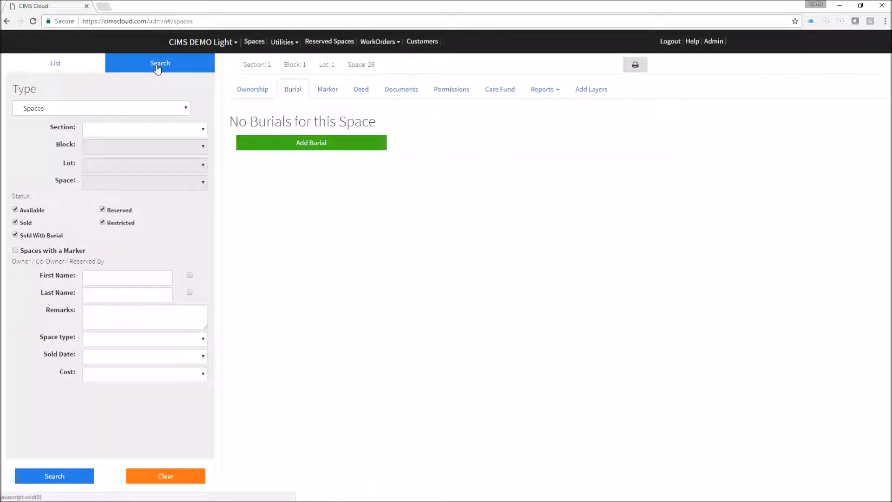
left_click(455, 90)
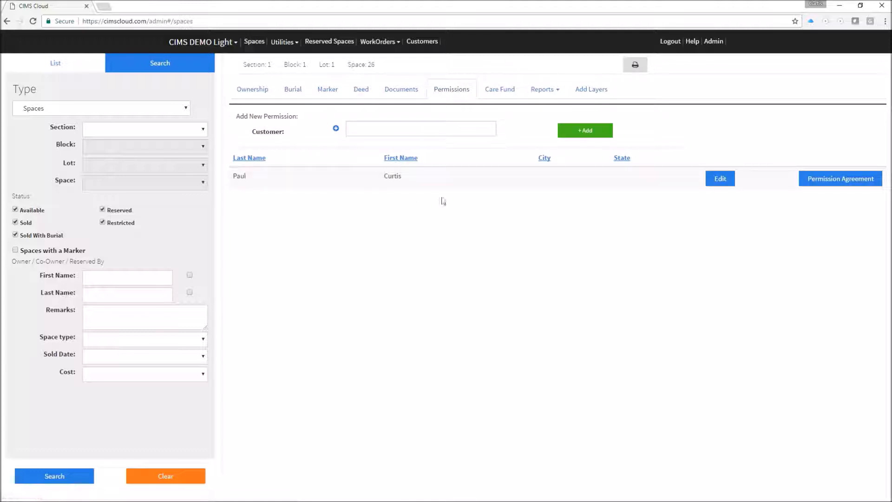
left_click(80, 108)
left_click(57, 60)
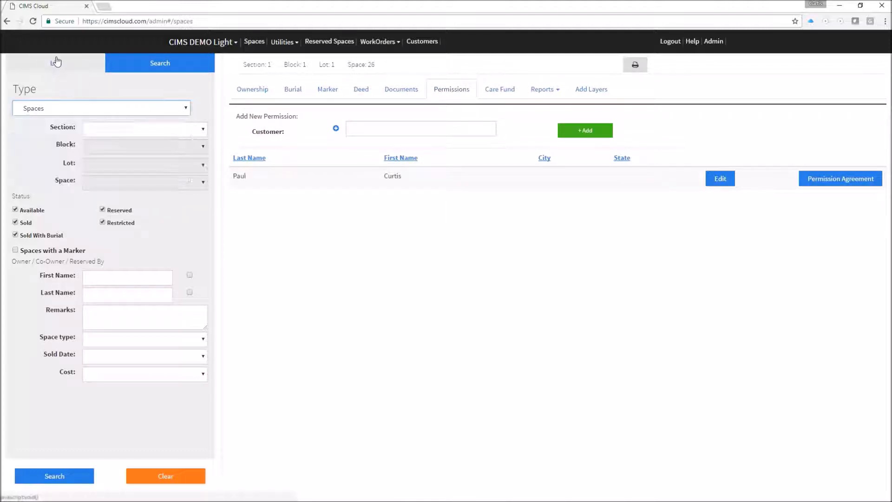
left_click(153, 62)
left_click(87, 109)
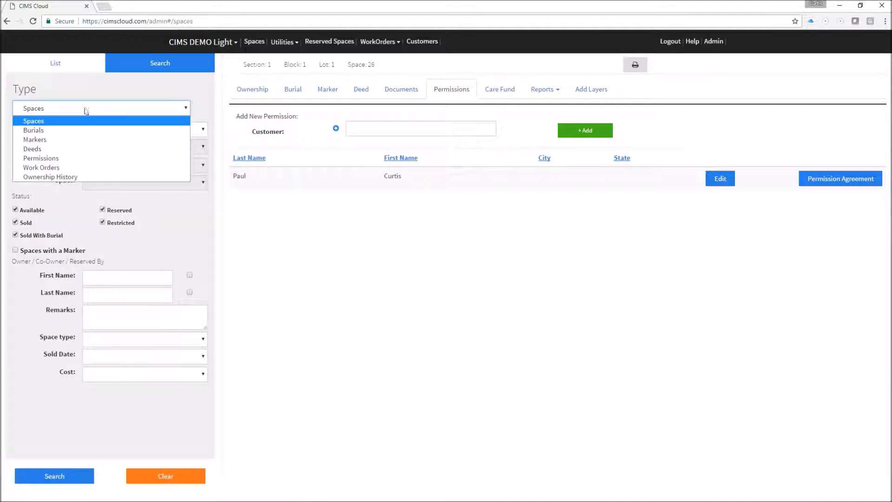
left_click(50, 159)
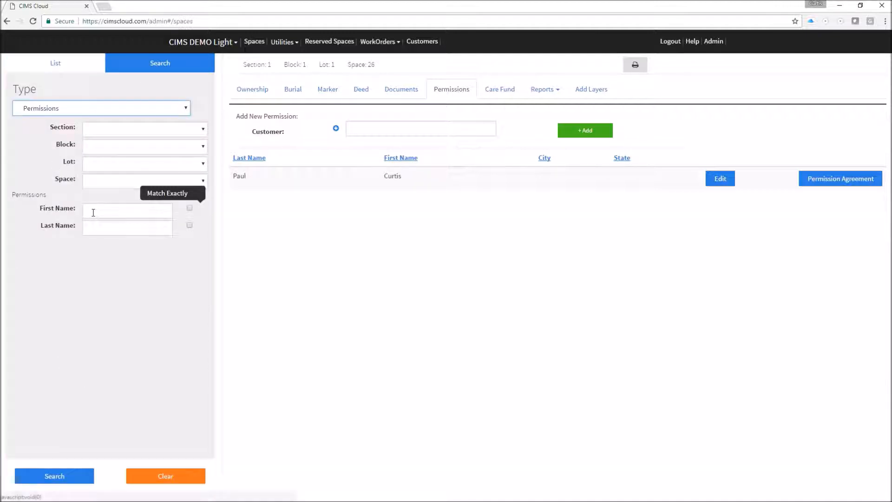
left_click(92, 227)
type("paul")
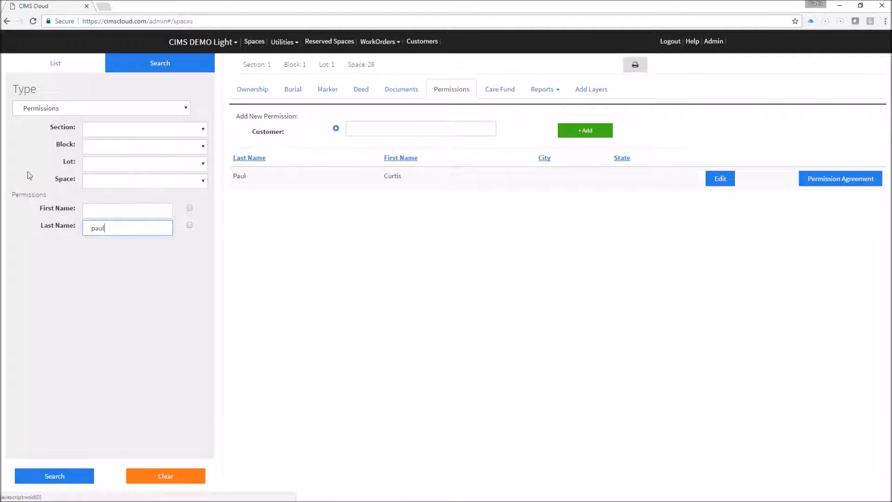
left_click(63, 481)
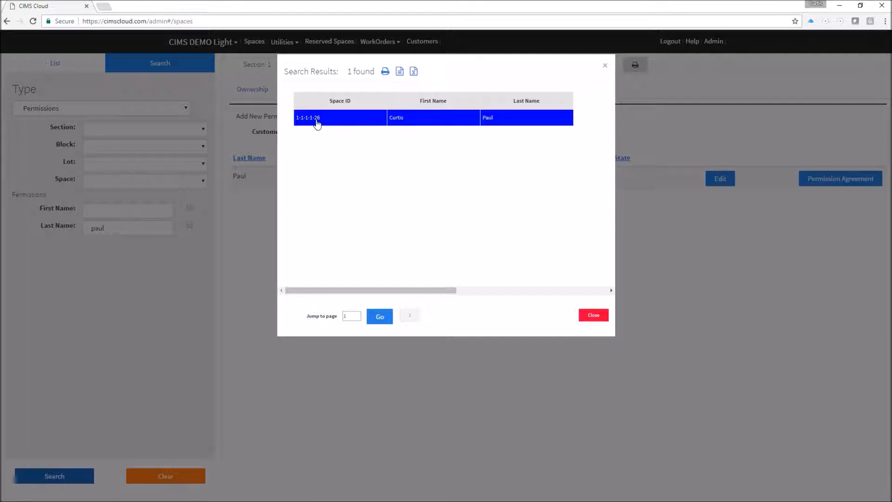
Open the matching Space 26 and check its ownership and empty burial records.
left_click(313, 118)
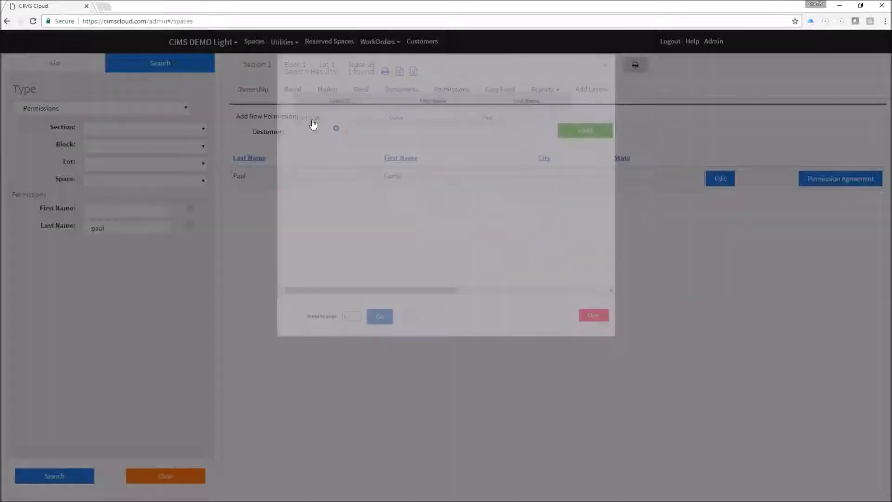
left_click(258, 88)
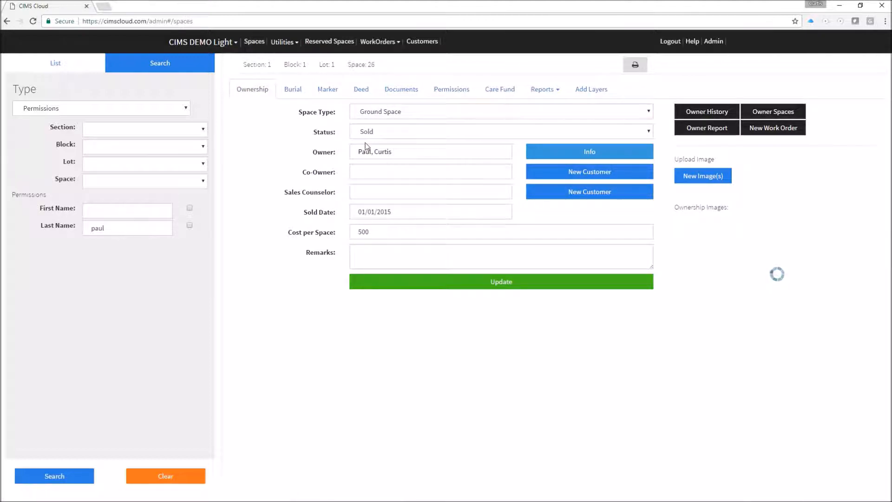
left_click(292, 89)
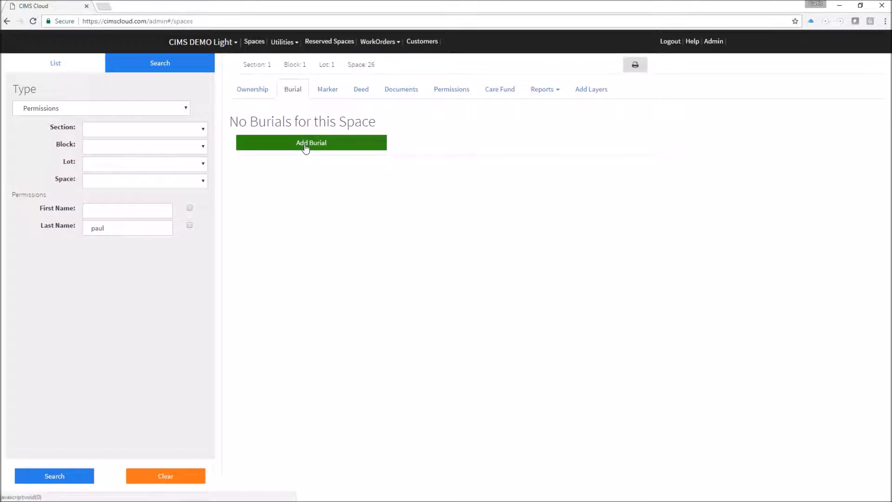
Start a new ADULT burial dated March 31, 2017.
left_click(309, 144)
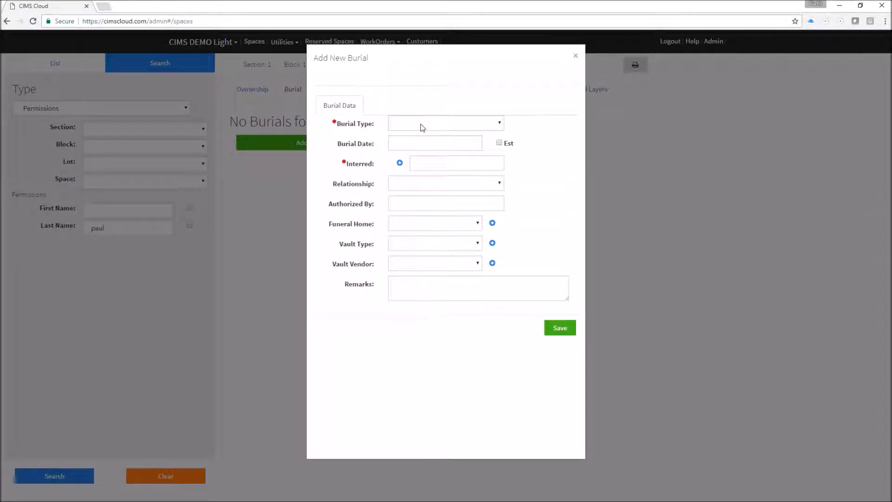
left_click(442, 125)
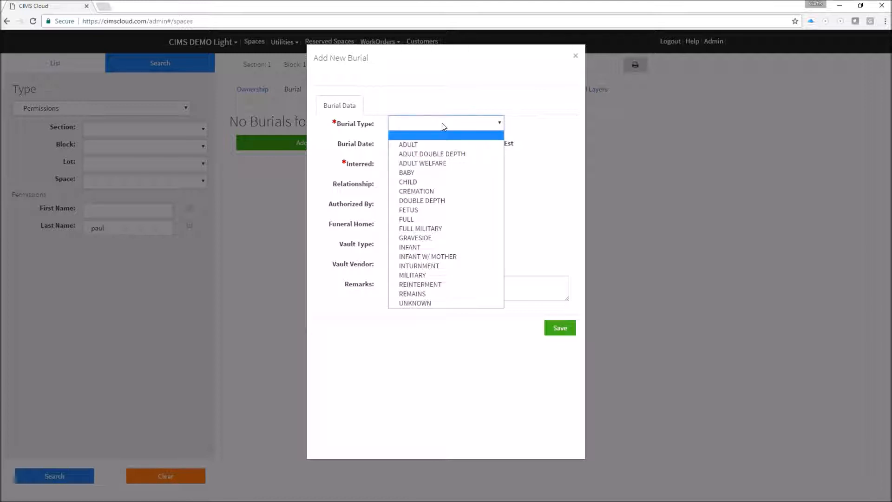
left_click(428, 144)
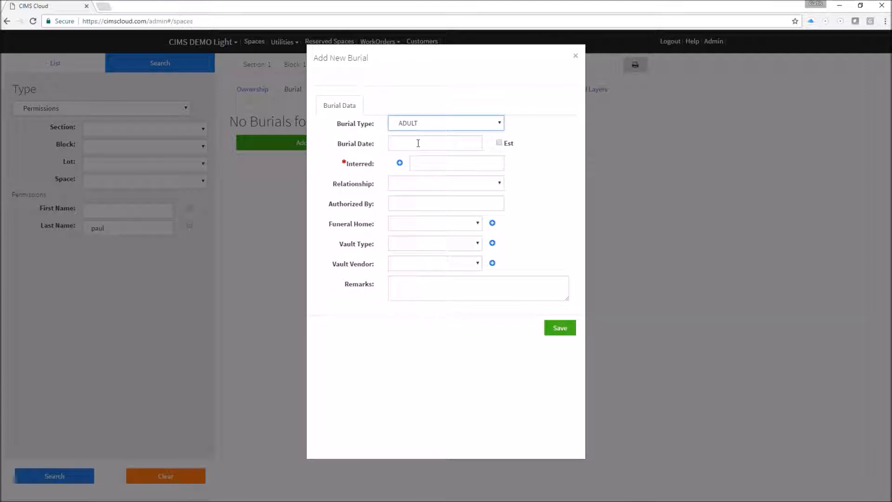
left_click(419, 143)
left_click(492, 255)
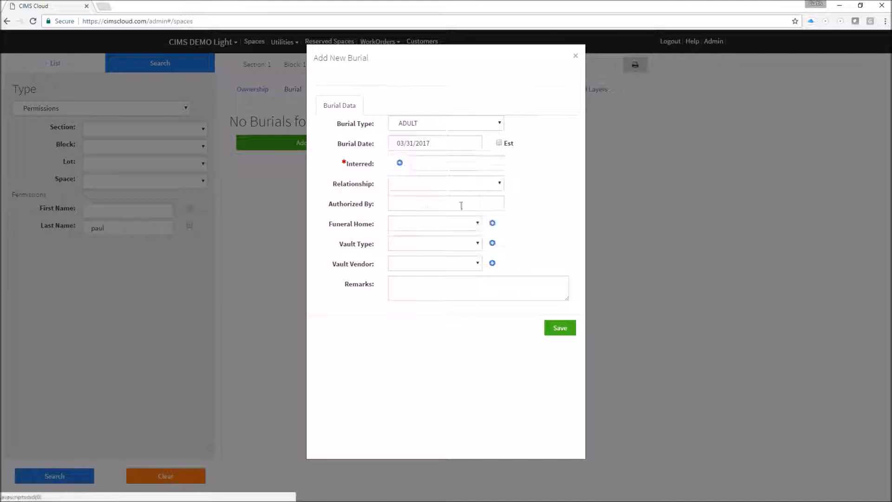
Set the interred person to the existing customer with relationship SELF.
left_click(435, 160)
type("pau")
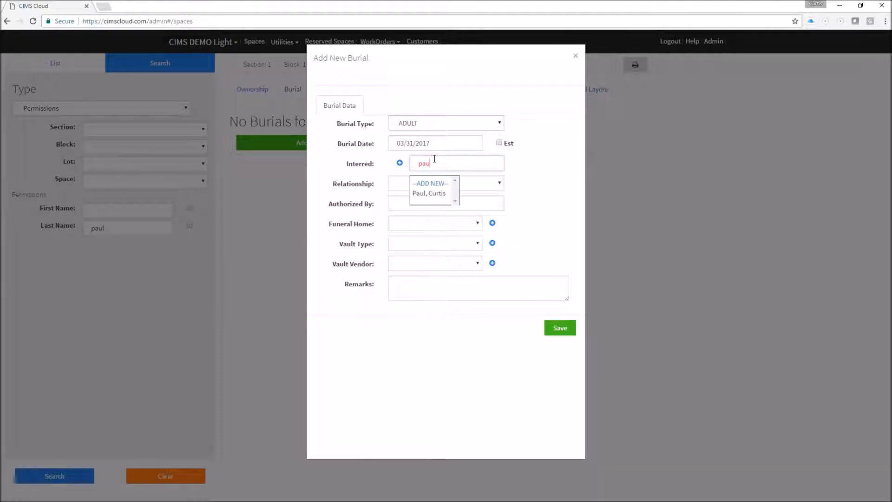
left_click(437, 195)
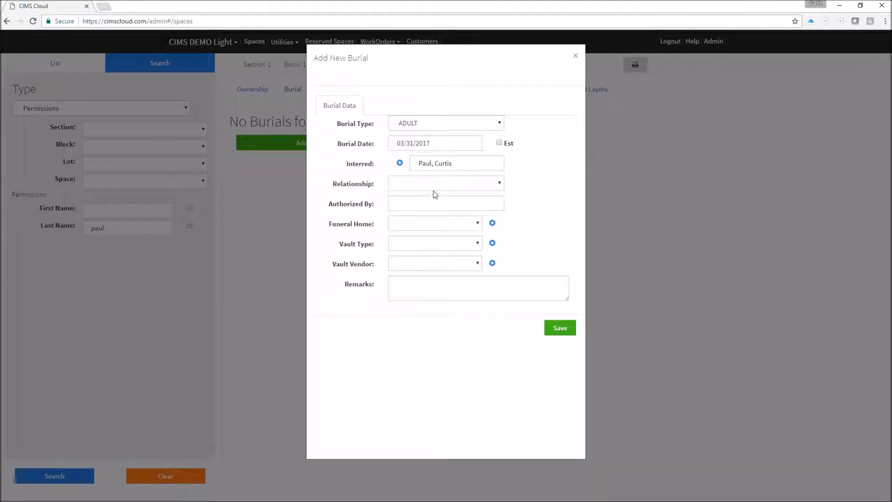
left_click(420, 185)
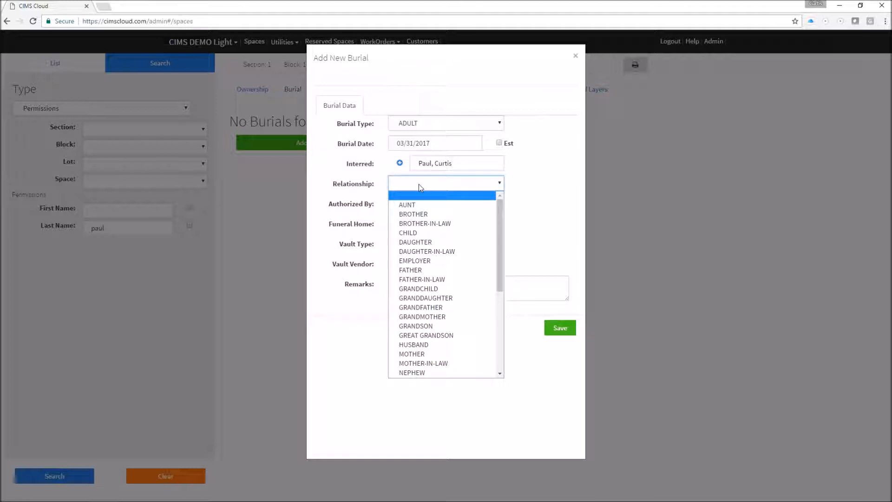
scroll(415, 279, "down", 5)
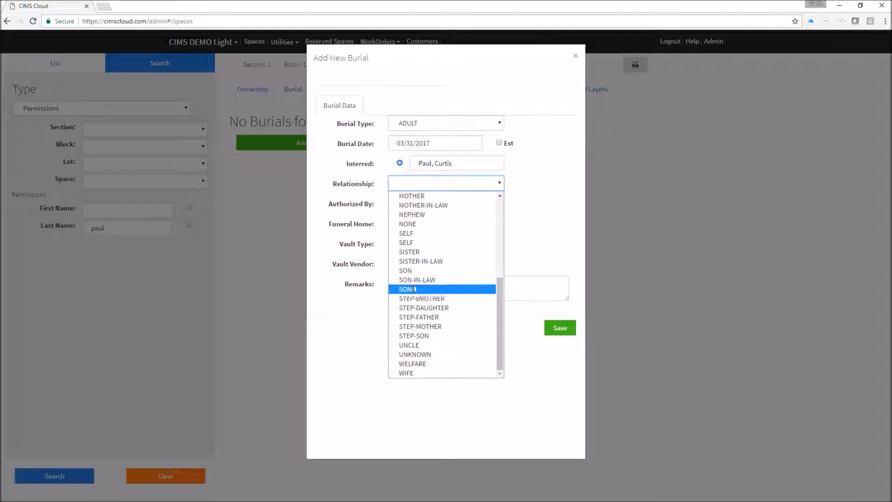
left_click(419, 233)
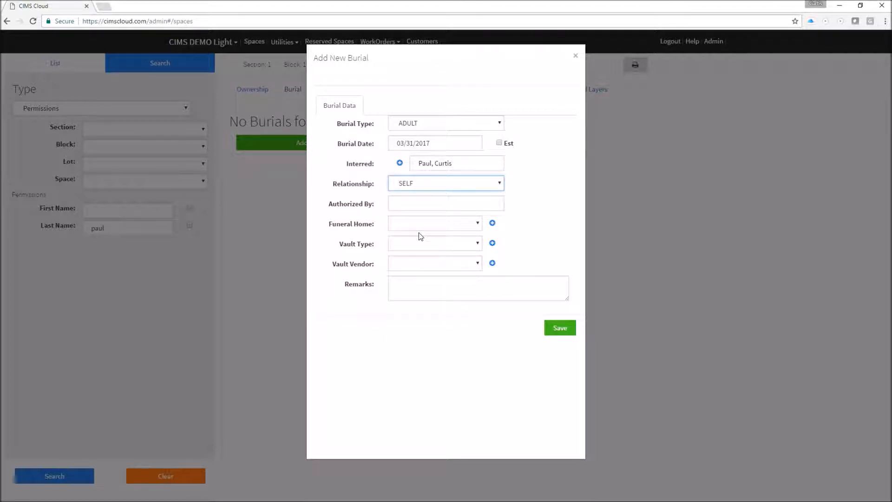
left_click(402, 205)
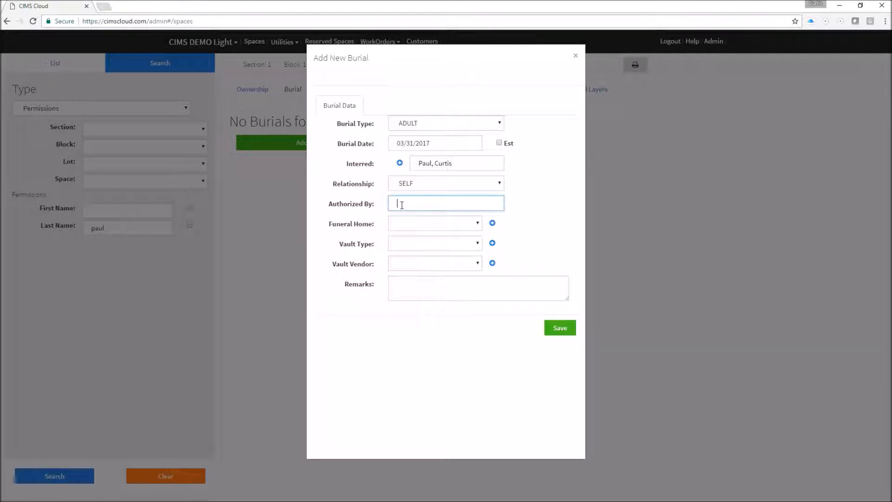
Choose Smith Funeral Home and a Concrete Vault, then save the burial.
left_click(455, 223)
left_click(435, 245)
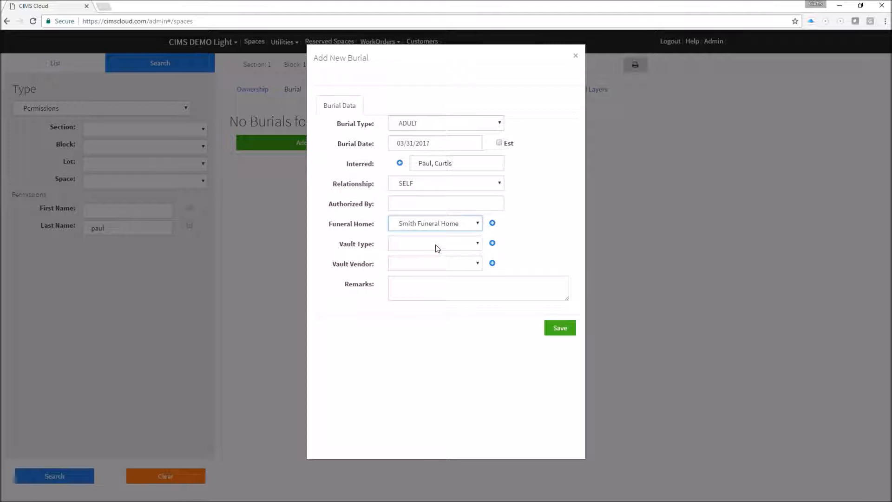
left_click(437, 245)
left_click(430, 263)
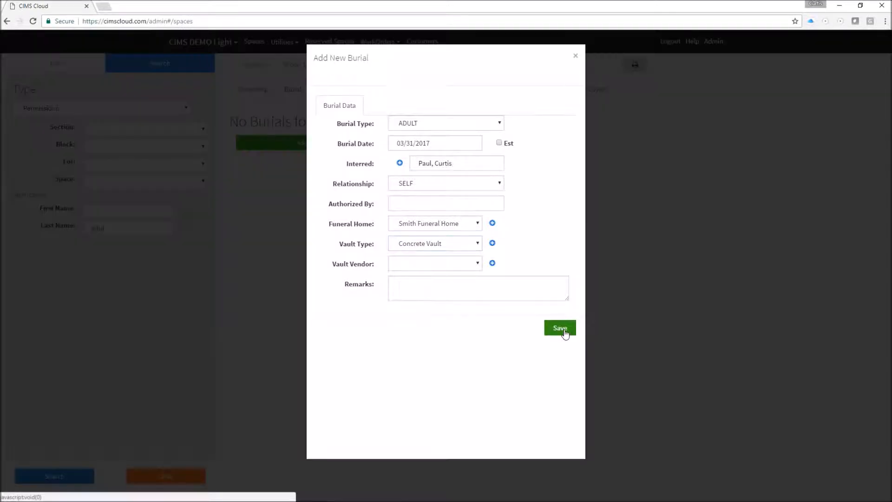
left_click(561, 329)
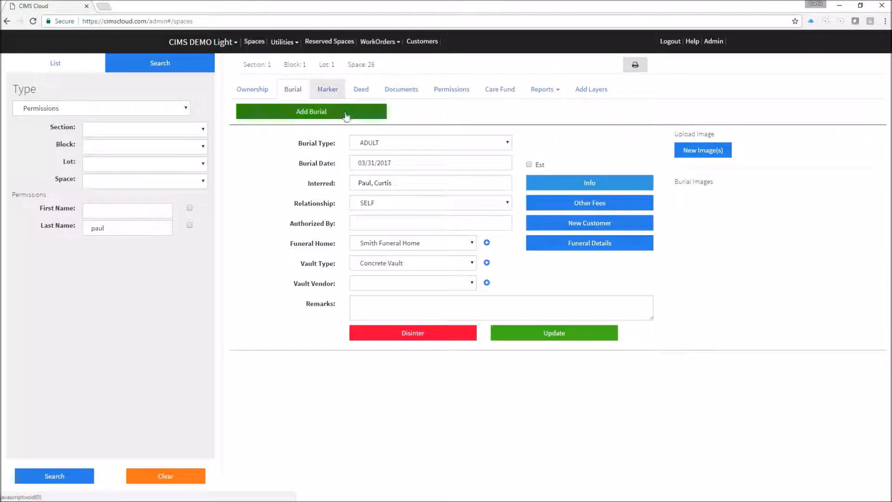
Open Space 26's empty marker list and start adding a marker.
left_click(326, 92)
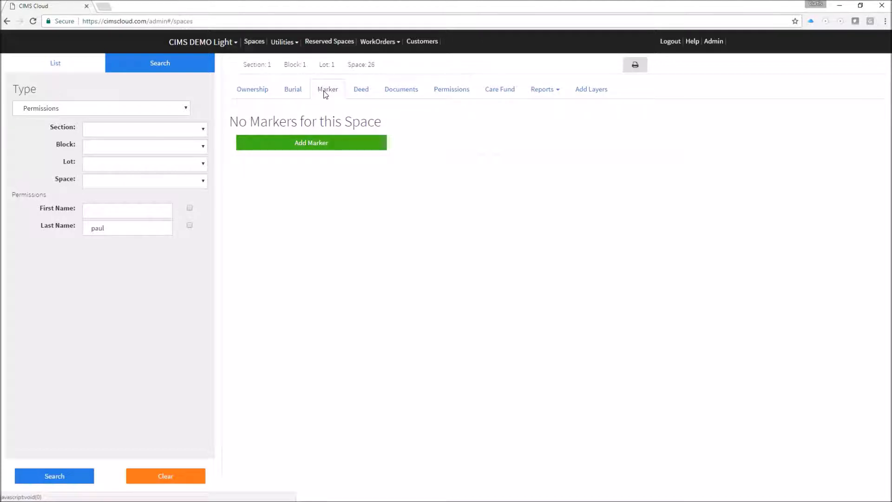
left_click(303, 143)
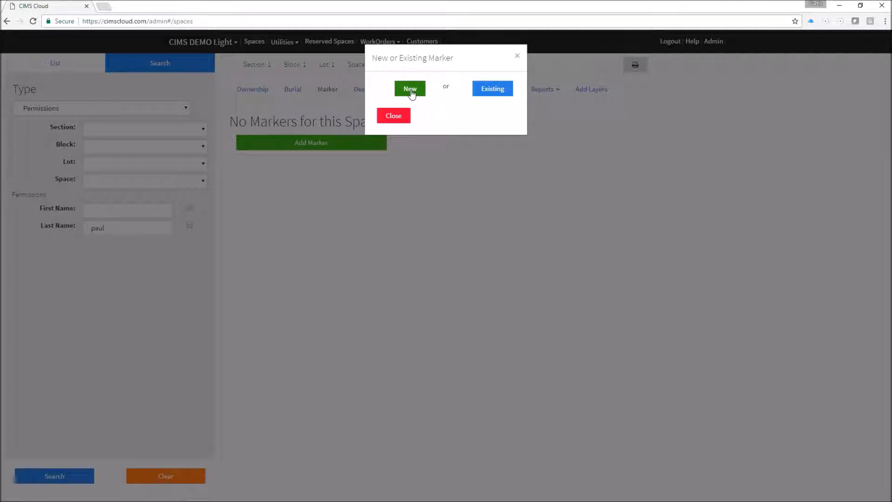
Create a new Flush marker with a foundation, placed April 1, 2017.
left_click(410, 91)
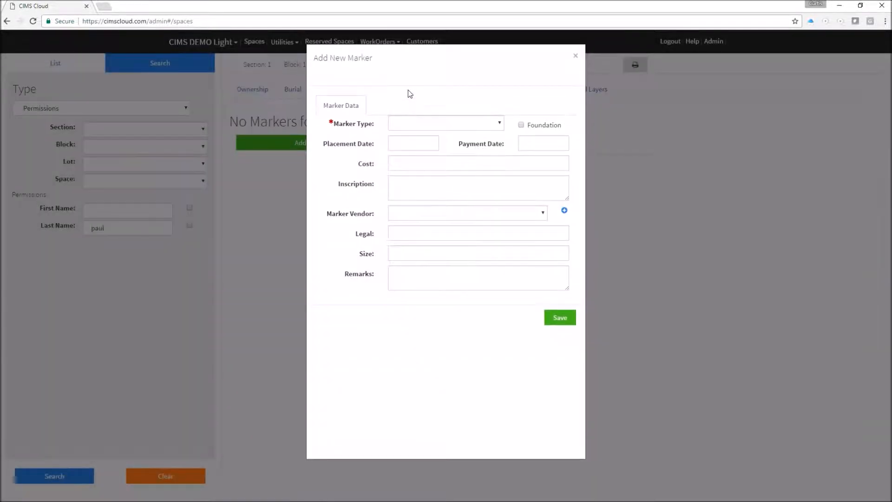
left_click(415, 122)
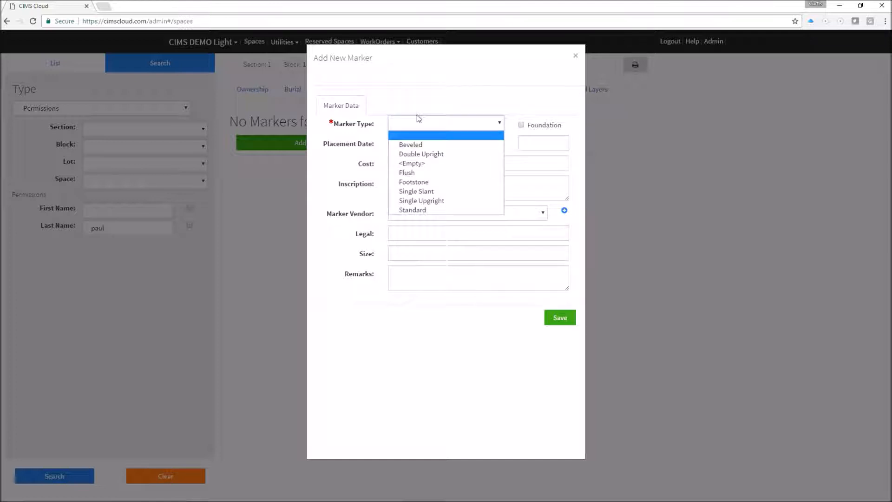
left_click(415, 173)
left_click(522, 126)
left_click(414, 143)
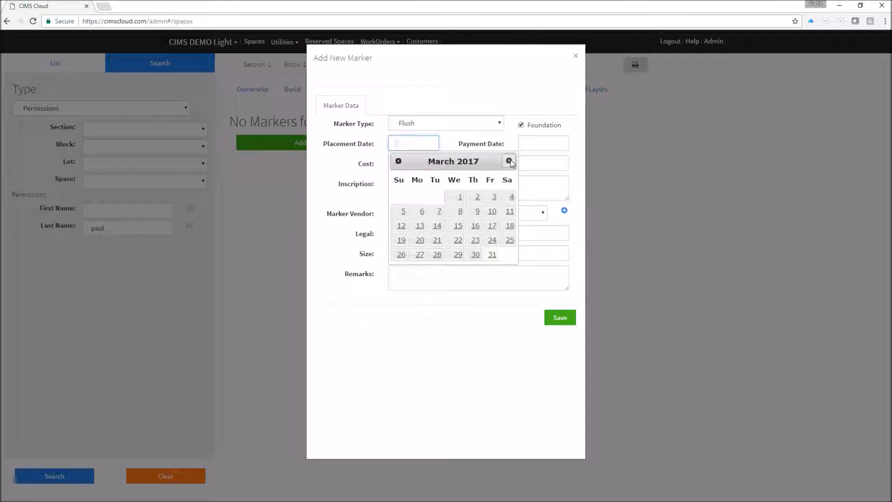
left_click(510, 162)
left_click(510, 196)
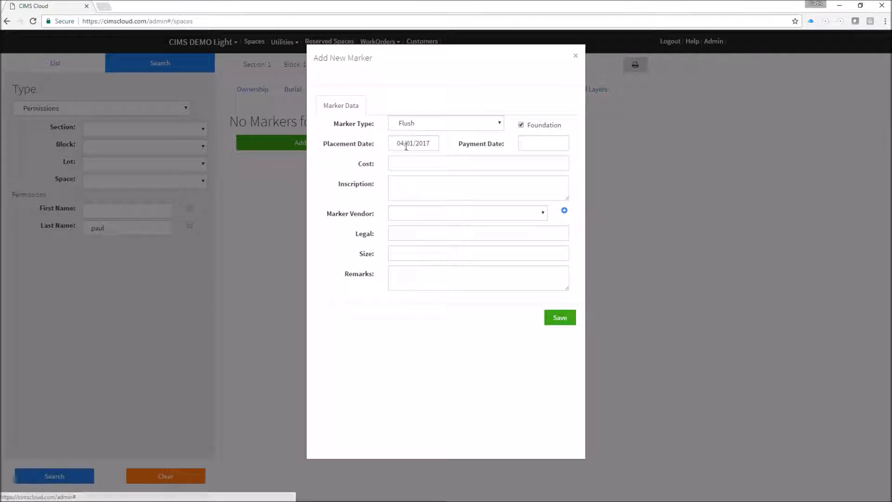
Set the marker vendor to Smith-Jones Granite Co. and save the marker.
left_click(536, 147)
left_click(466, 164)
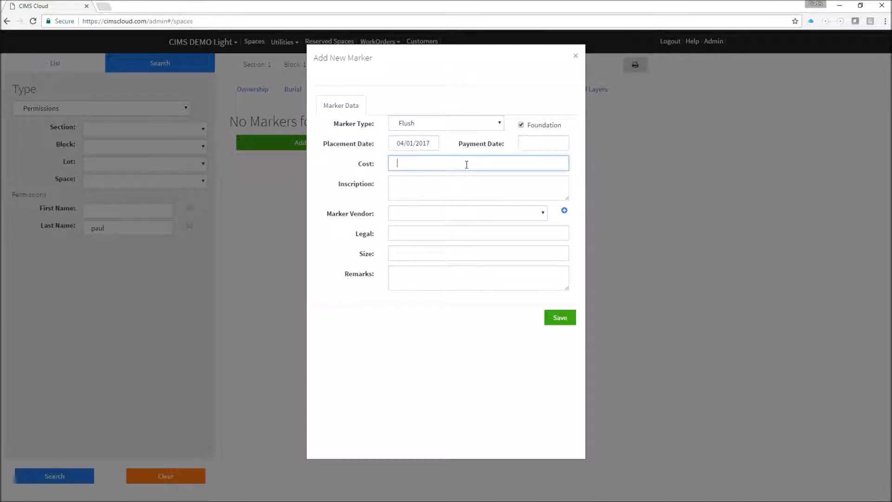
left_click(426, 186)
left_click(421, 215)
left_click(424, 232)
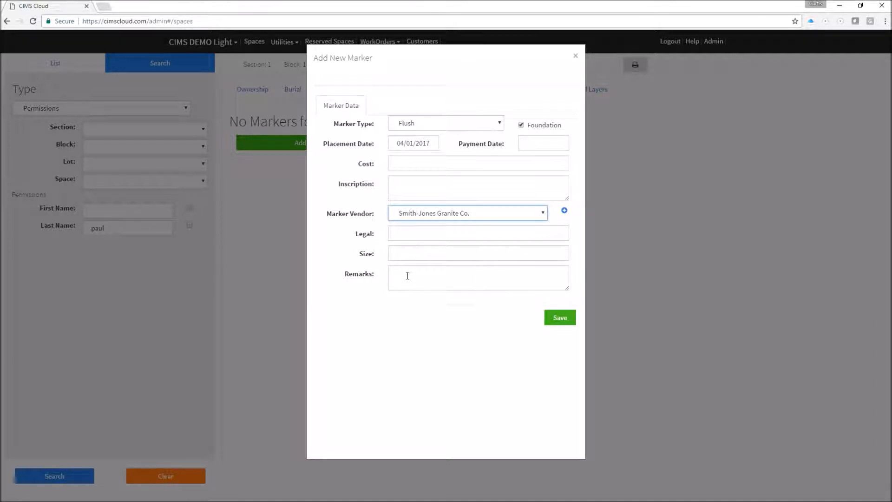
left_click(560, 320)
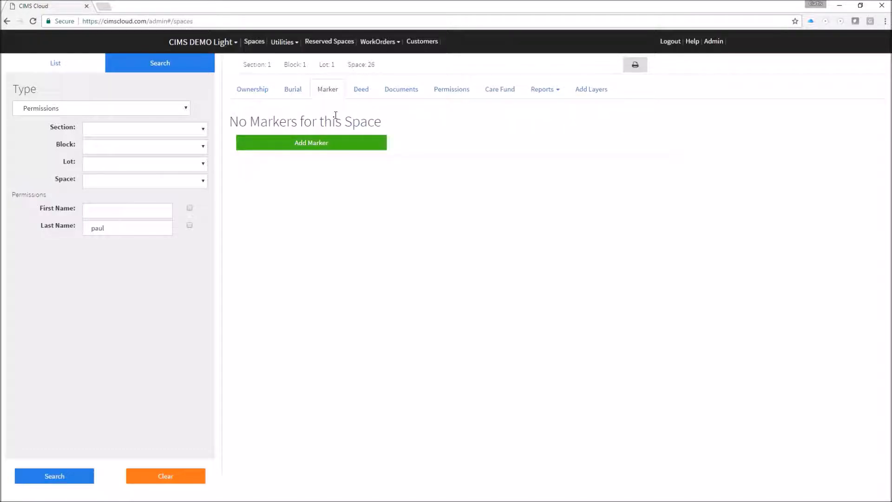
Review Space 26's deed, ownership, burial and marker details.
left_click(362, 93)
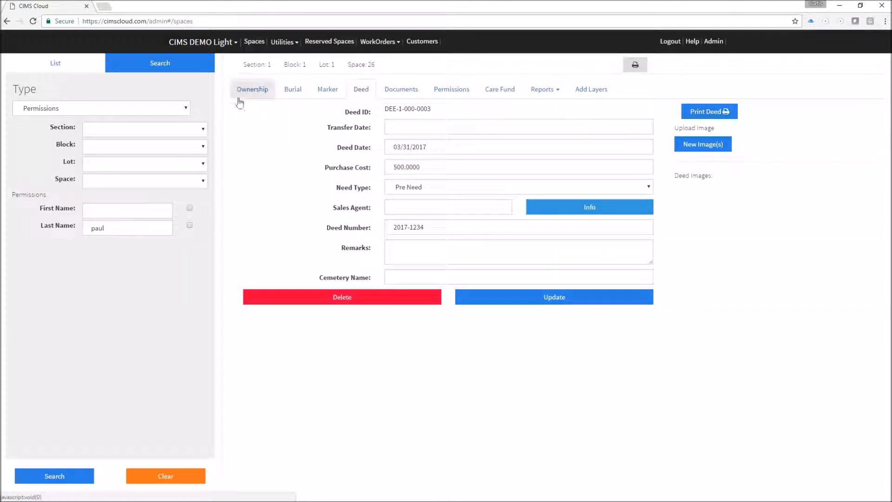
left_click(250, 92)
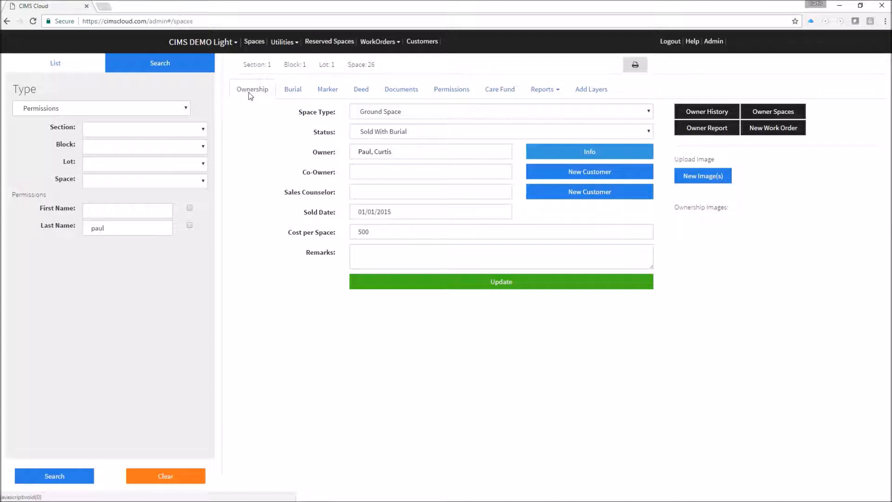
left_click(291, 91)
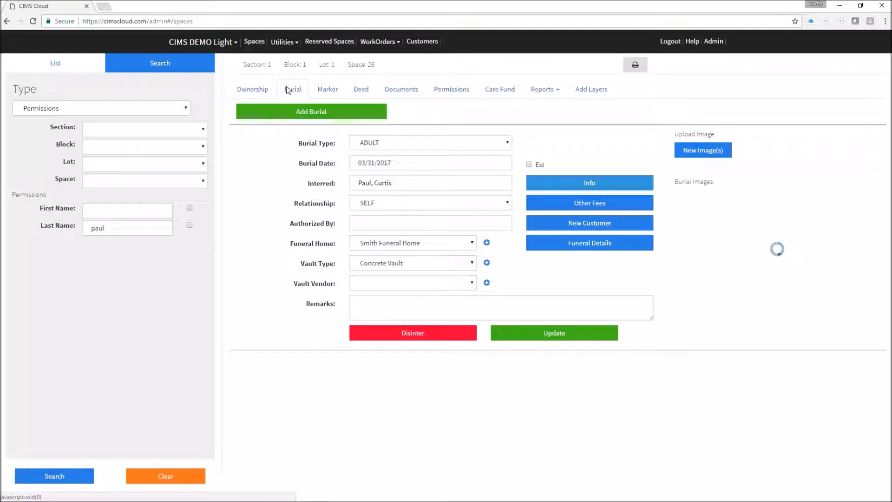
left_click(334, 92)
left_click(360, 93)
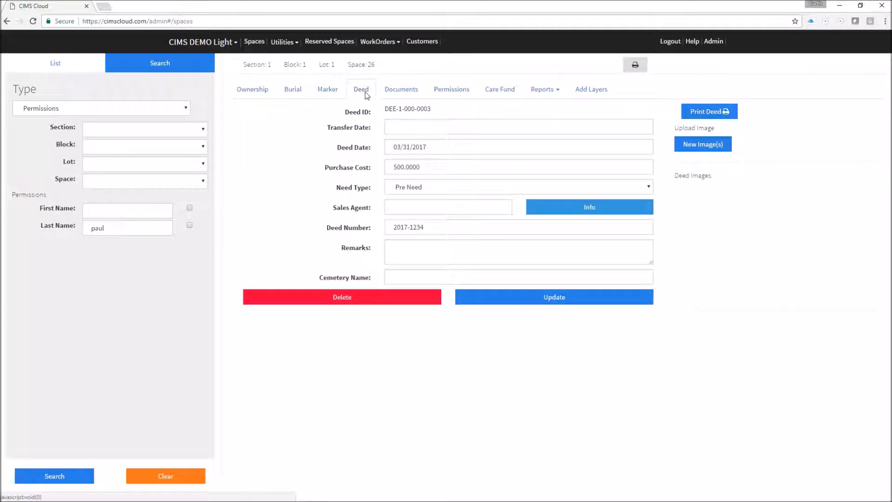
Check its documents, permissions and empty care fund, then set the search type to Spaces.
left_click(414, 93)
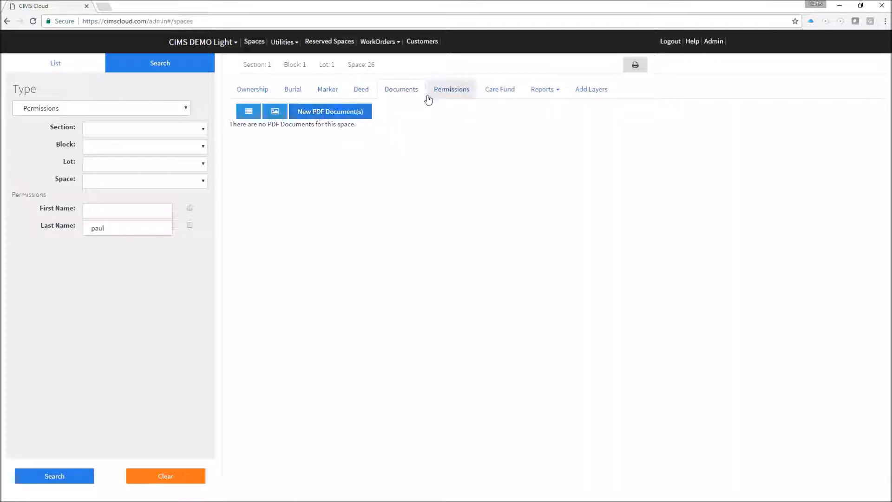
left_click(458, 94)
left_click(506, 97)
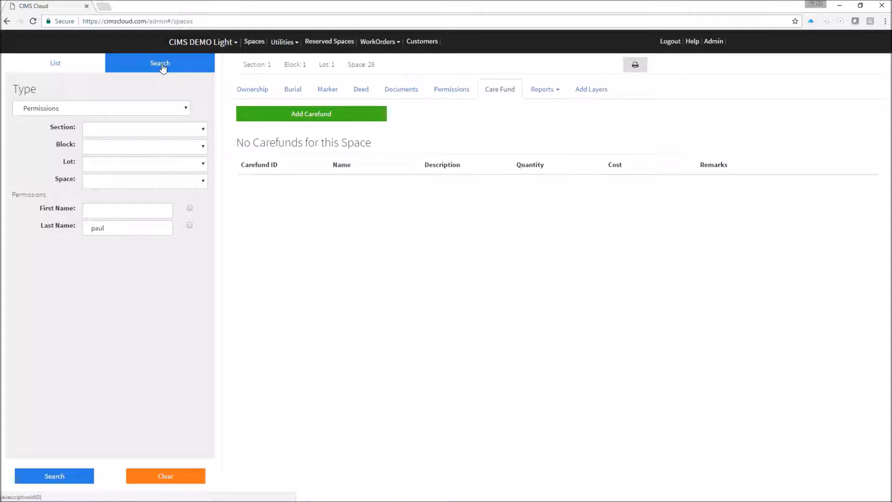
left_click(65, 109)
left_click(53, 118)
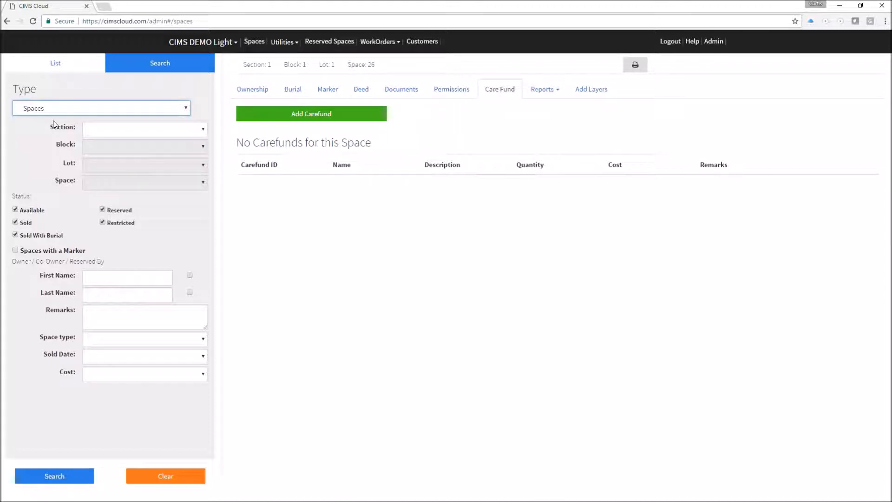
Browse to Section 1-21 > Block 1 > Lot 1 and open Space 03's ownership record.
left_click(64, 64)
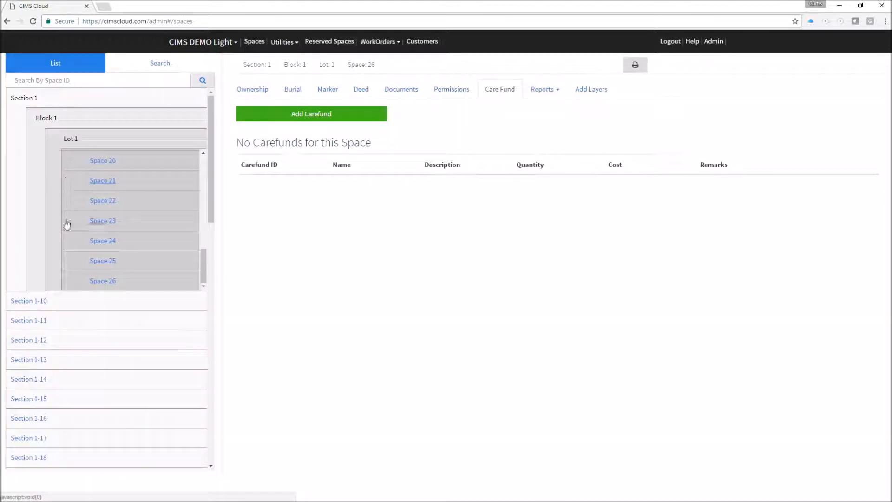
scroll(51, 260, "down", 5)
left_click(30, 307)
left_click(41, 322)
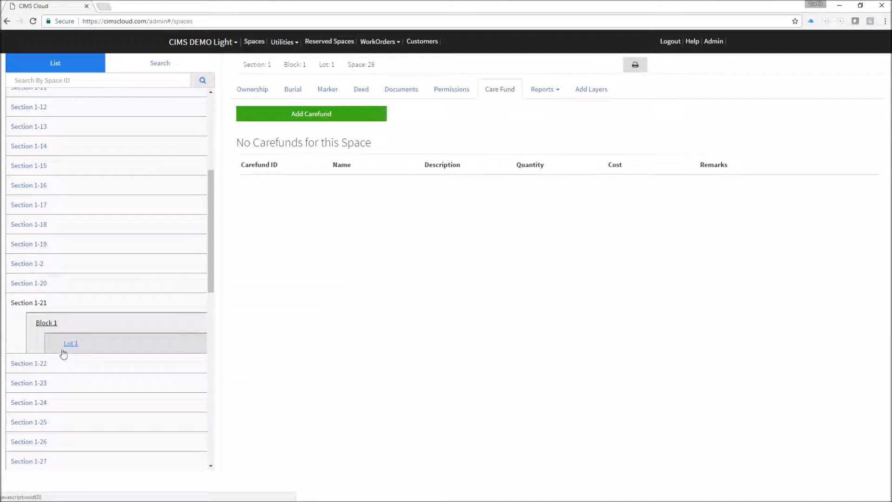
left_click(69, 344)
left_click(104, 404)
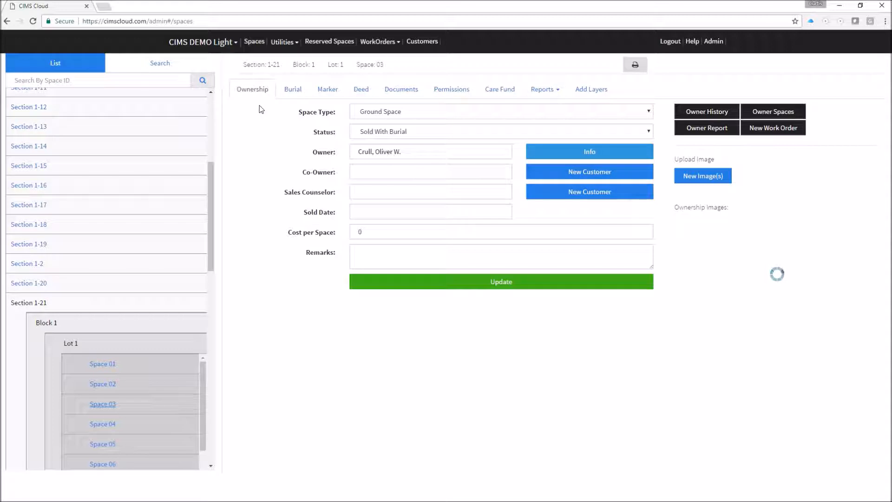
scroll(155, 138, "up", 5)
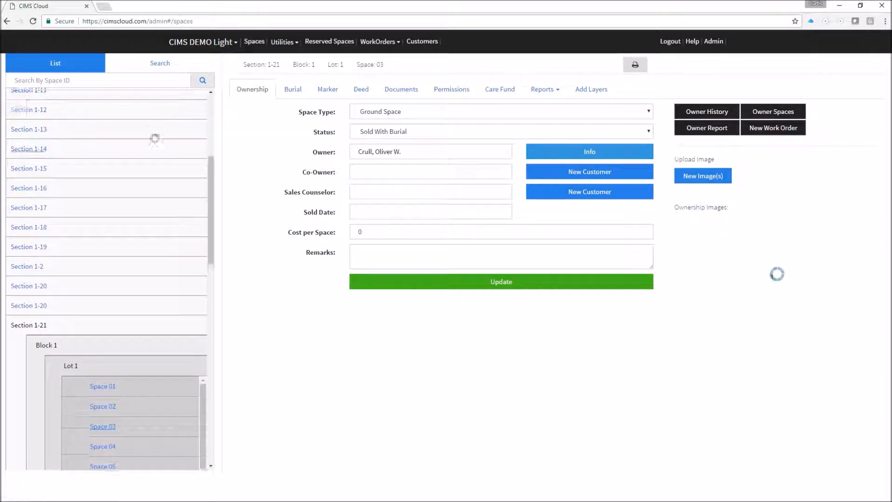
left_click(159, 63)
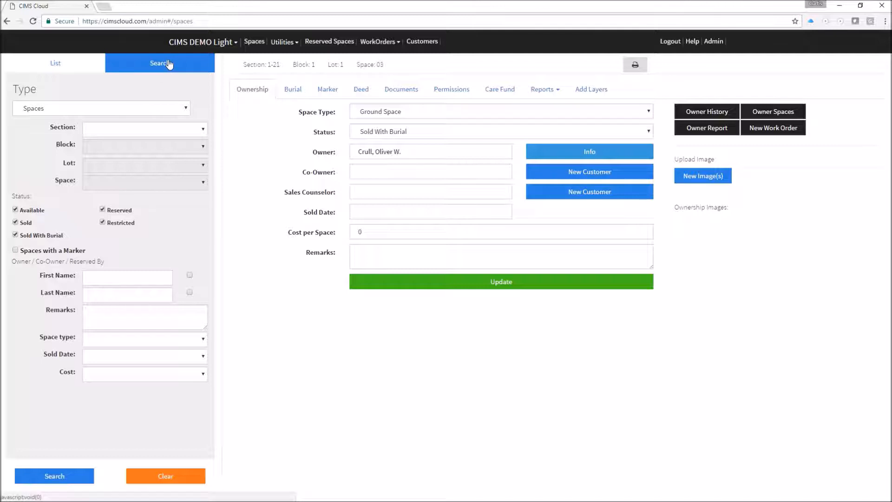
Search burials by the interred person's first and last name and open the single match in Space 26.
left_click(127, 108)
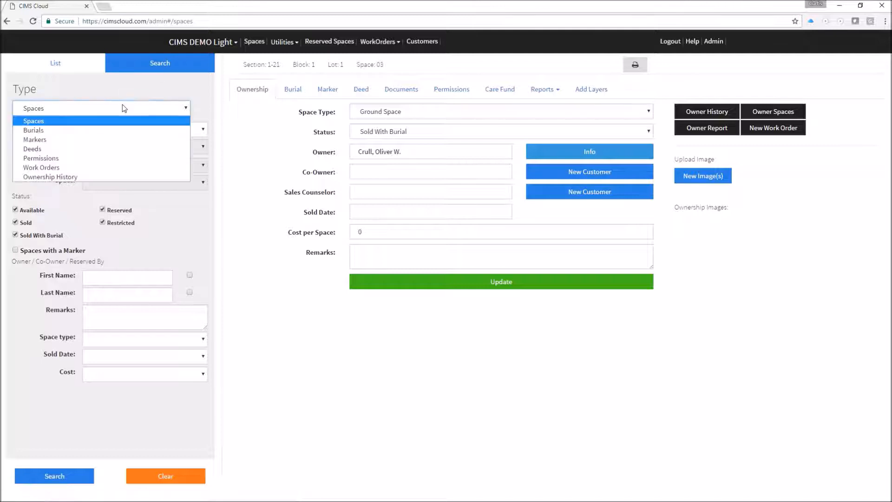
left_click(43, 131)
left_click(96, 210)
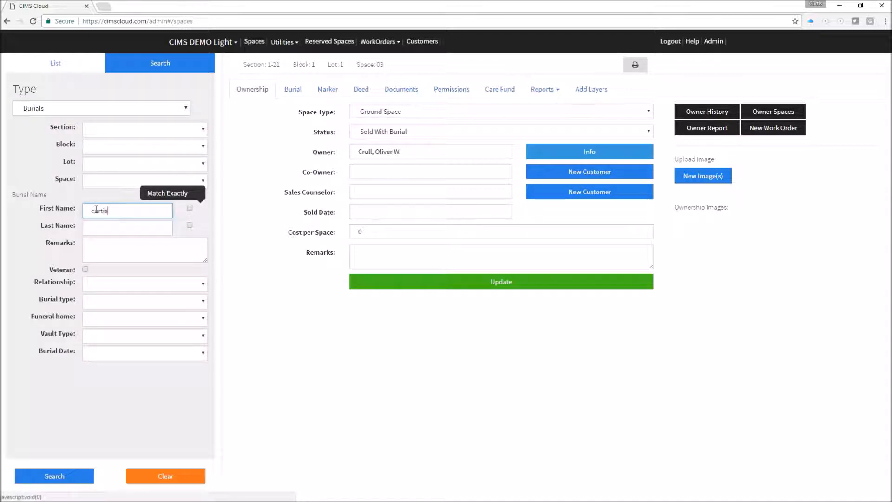
left_click(101, 231)
left_click(55, 477)
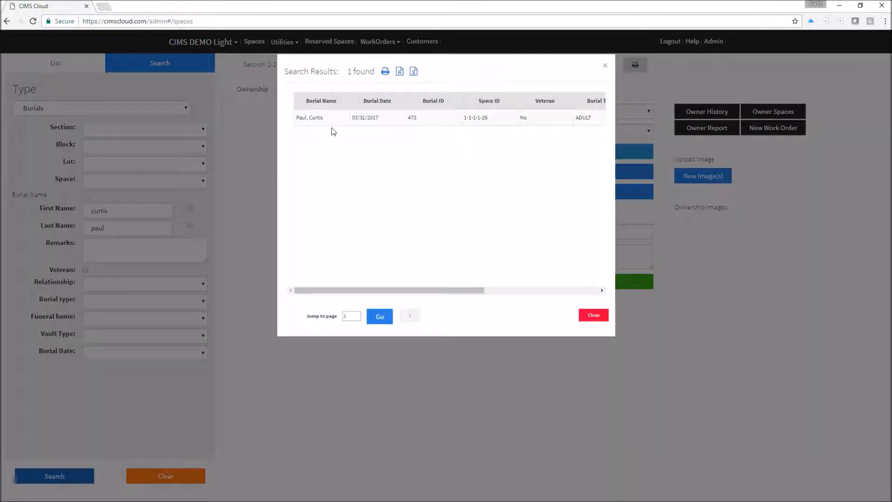
left_click(322, 122)
double_click(322, 122)
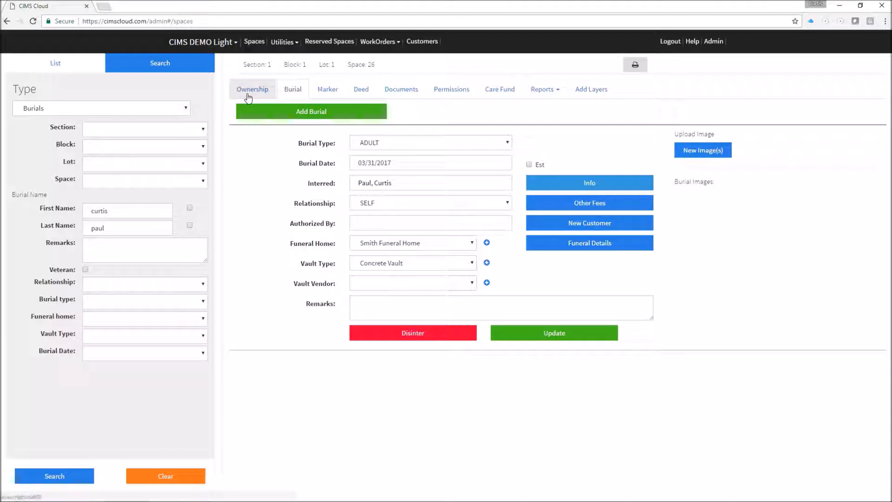
left_click_drag(379, 69, 269, 66)
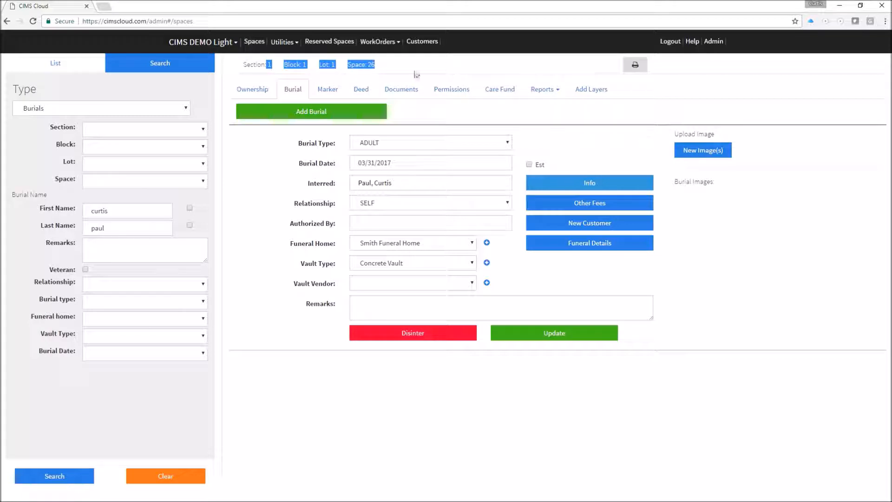
left_click(248, 92)
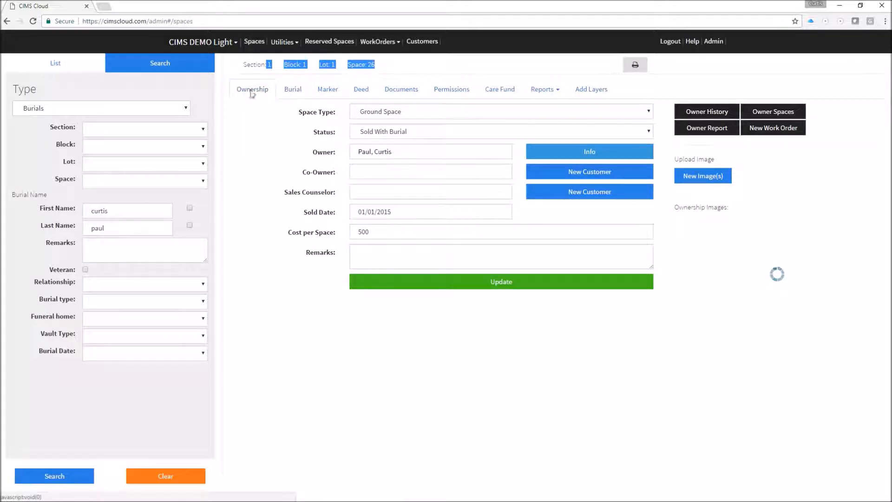
left_click(329, 91)
left_click(361, 91)
left_click(400, 90)
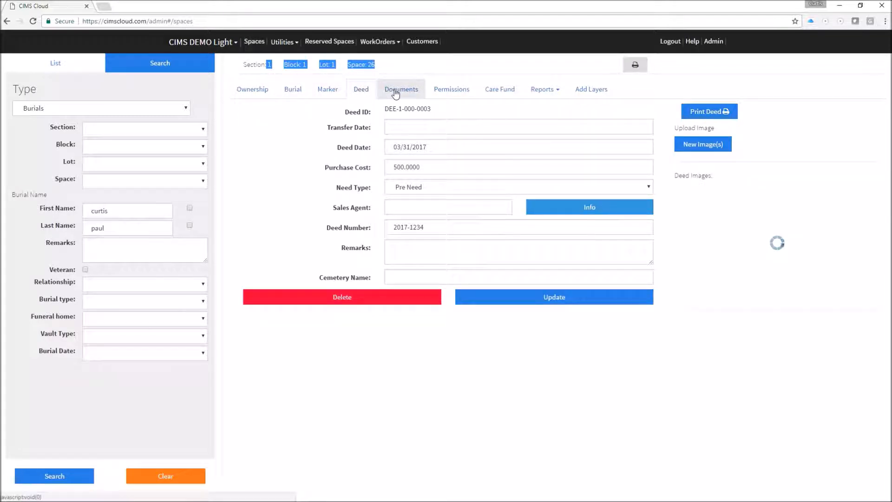
left_click(443, 96)
left_click(493, 95)
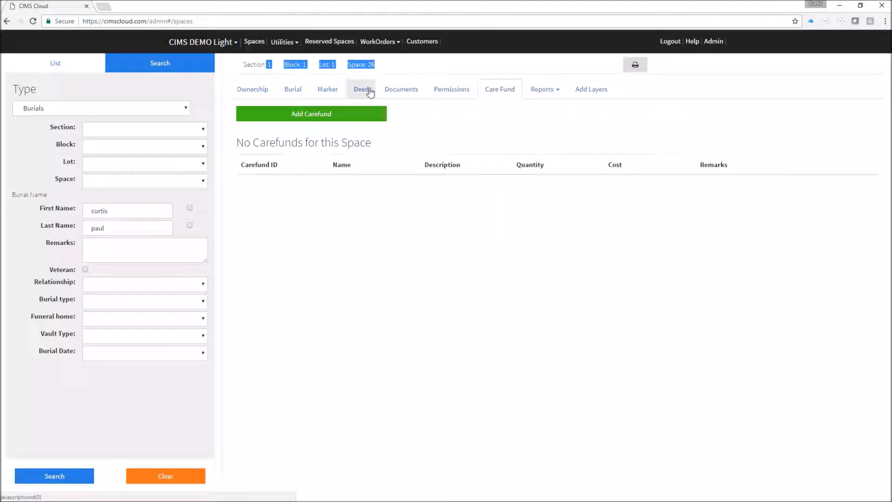
left_click(294, 92)
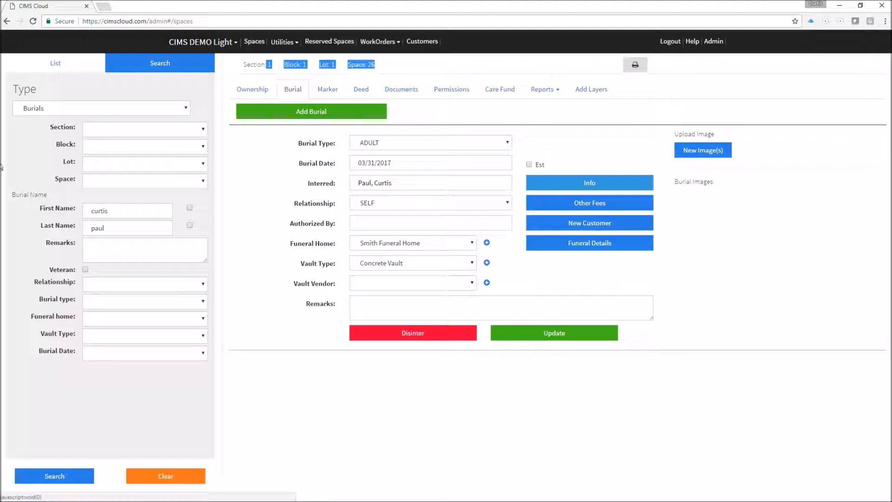
left_click(132, 212)
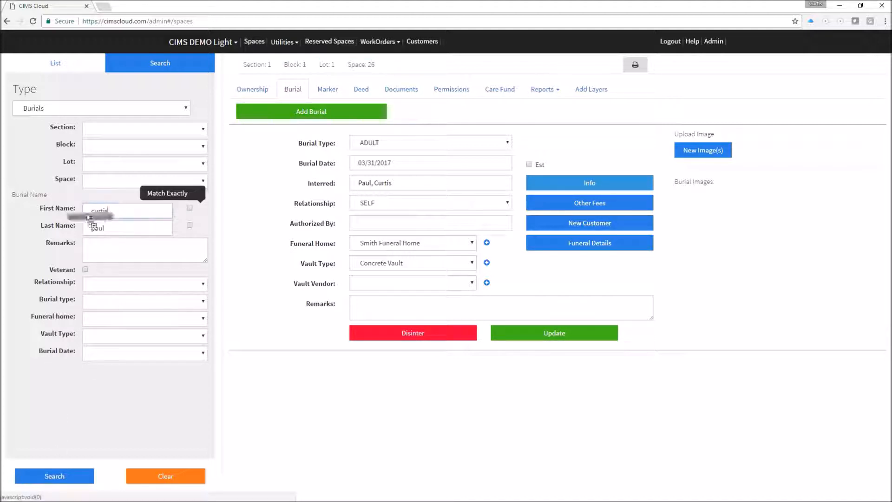
Rerun the burial search by a new surname only, check the single 1932 match, and close the results.
key("BackSpace")
key("BackSpace")
key("BackSpace")
key("BackSpace")
key("BackSpace")
key("BackSpace")
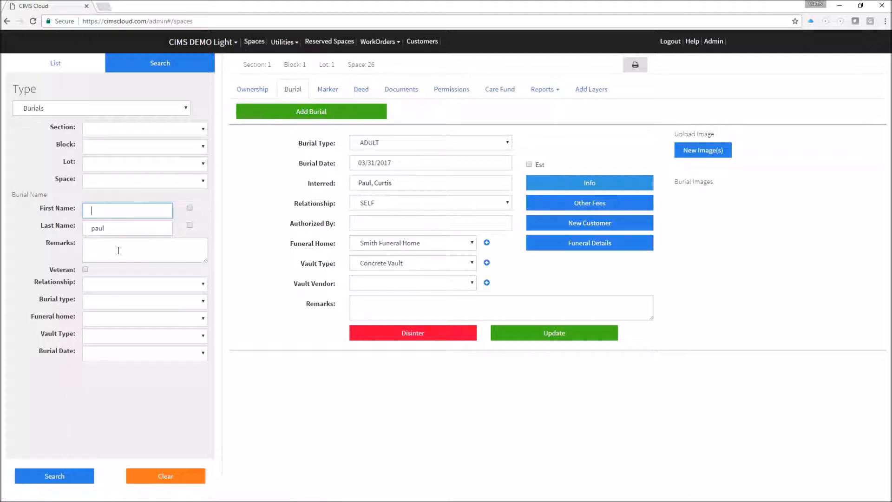
left_click(119, 227)
key("BackSpace")
key("BackSpace")
key("BackSpace")
key("BackSpace")
type("moore")
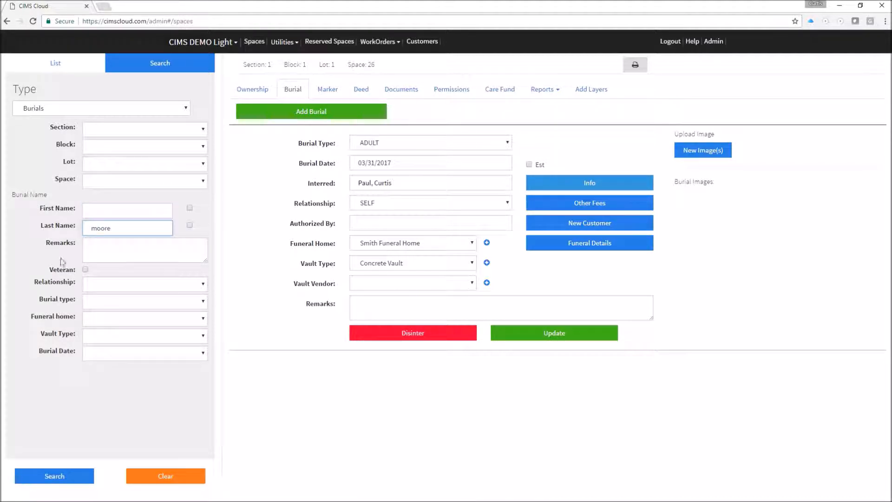
left_click(55, 475)
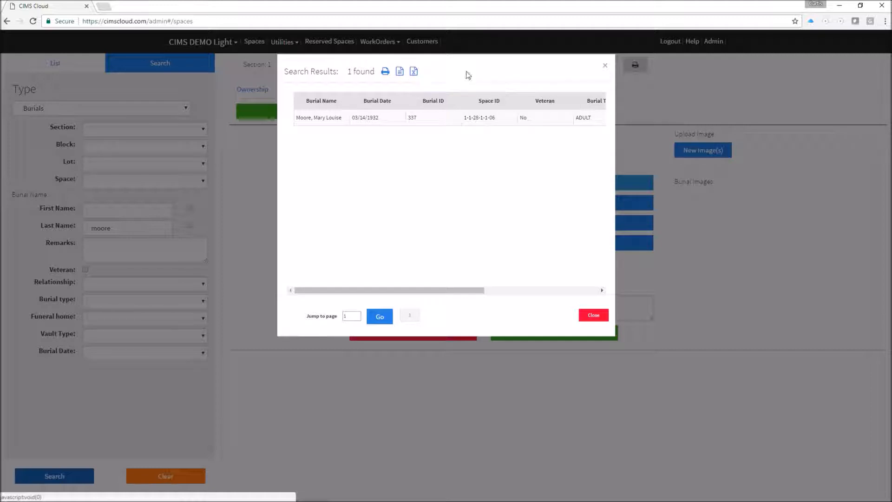
left_click(605, 65)
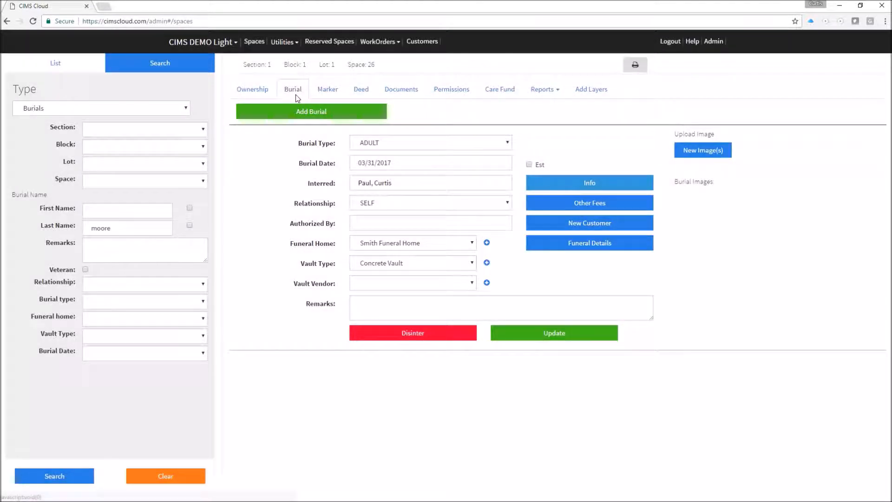
Show Space 26's ownership record, then bring up the Add Layers spaces maintenance options.
left_click(248, 89)
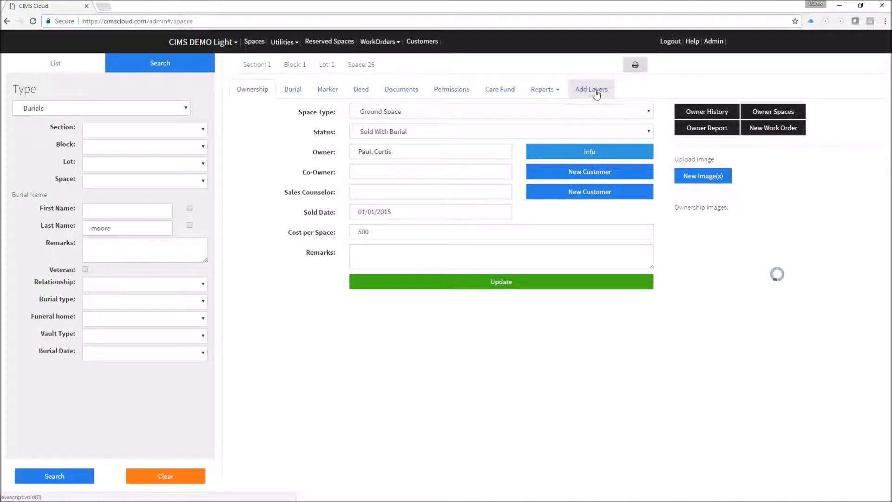
left_click(595, 89)
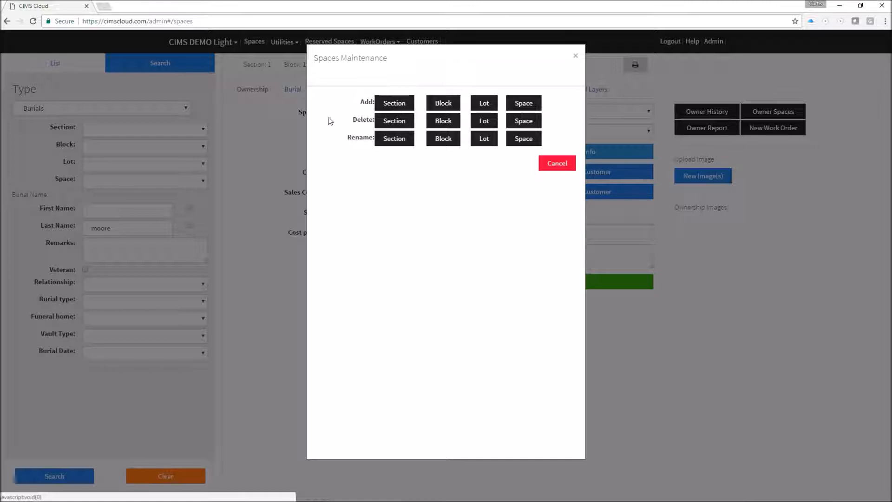
Start a new section named RAMAKER with 2 blocks, 10 lots per block and 4 spaces per lot.
left_click(394, 105)
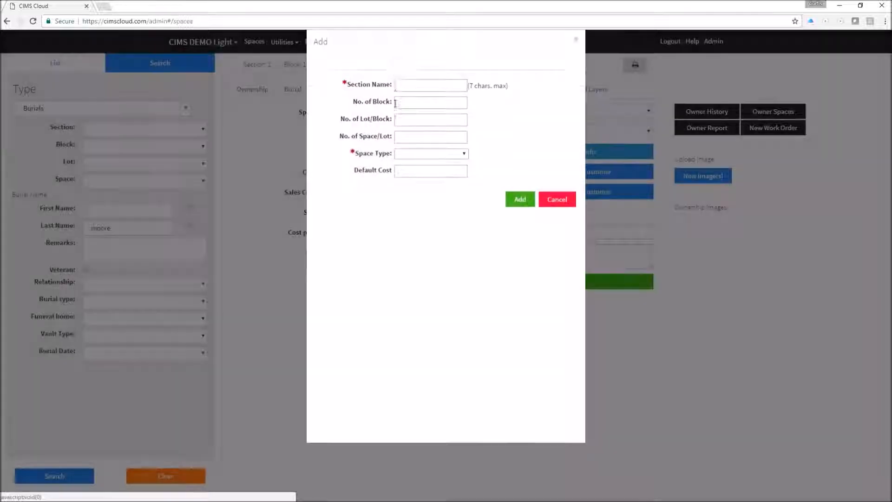
left_click(416, 101)
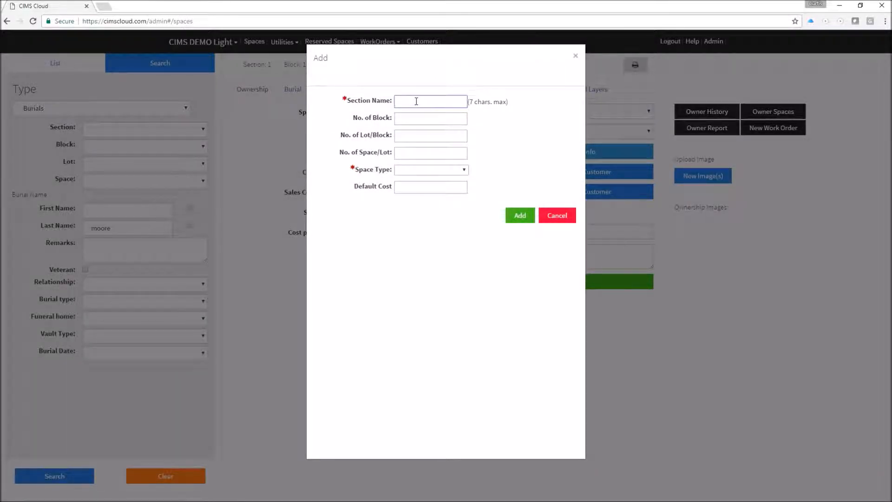
type("RAMAKER")
left_click(399, 119)
type("2")
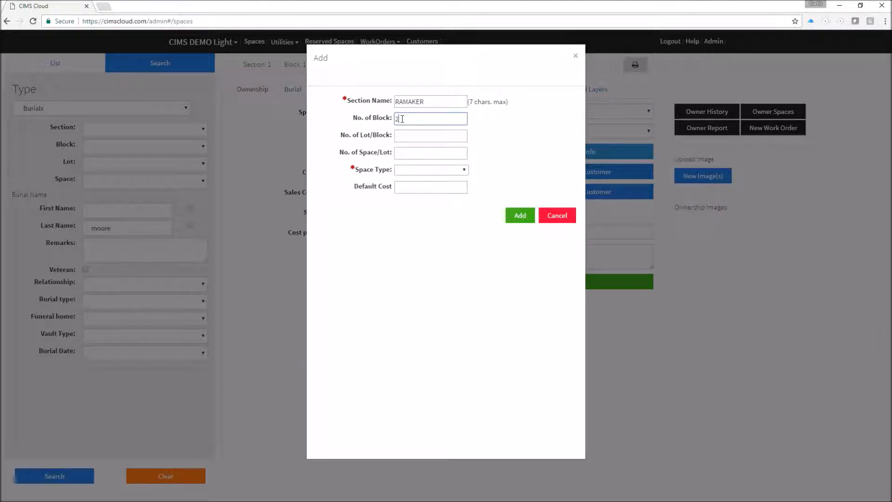
left_click(416, 136)
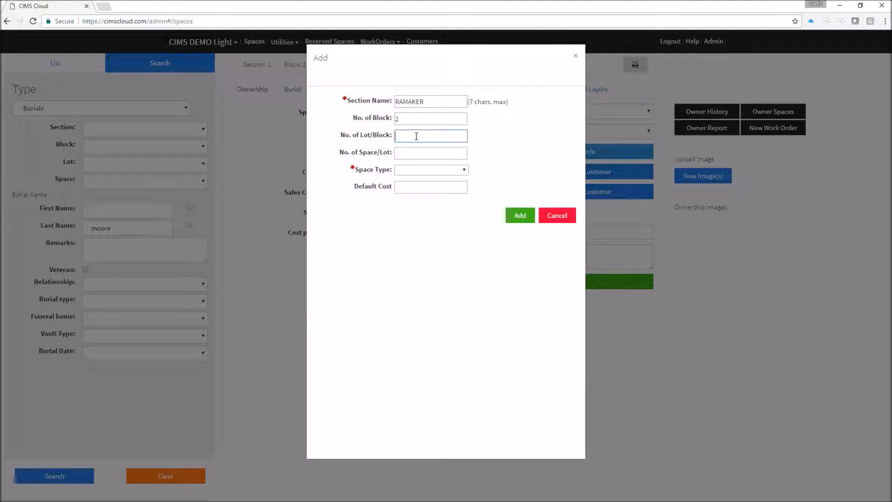
type("10")
left_click(410, 156)
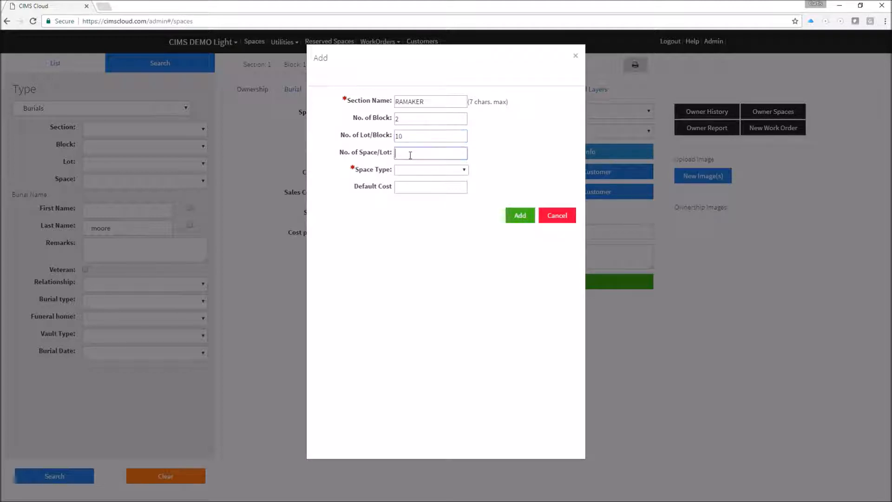
type("4")
Make its spaces Ground Space with a default cost of 550.00 and save the section.
left_click(424, 172)
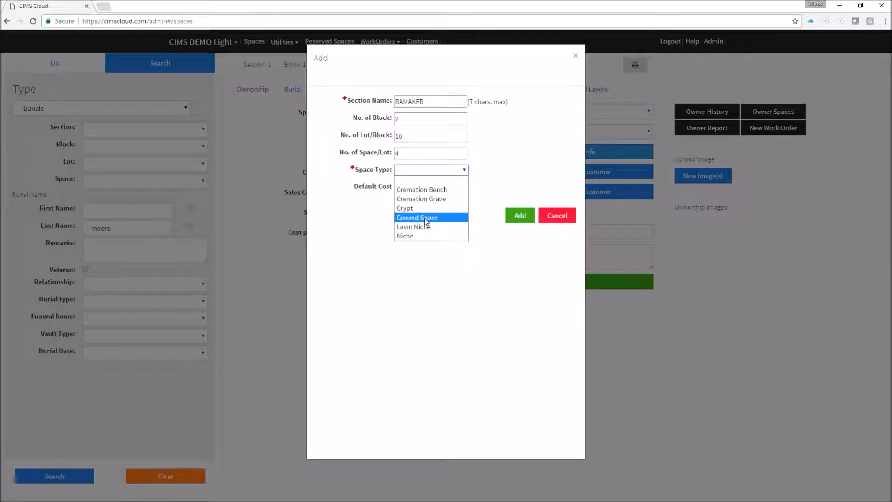
left_click(425, 218)
left_click(425, 186)
type("550.00")
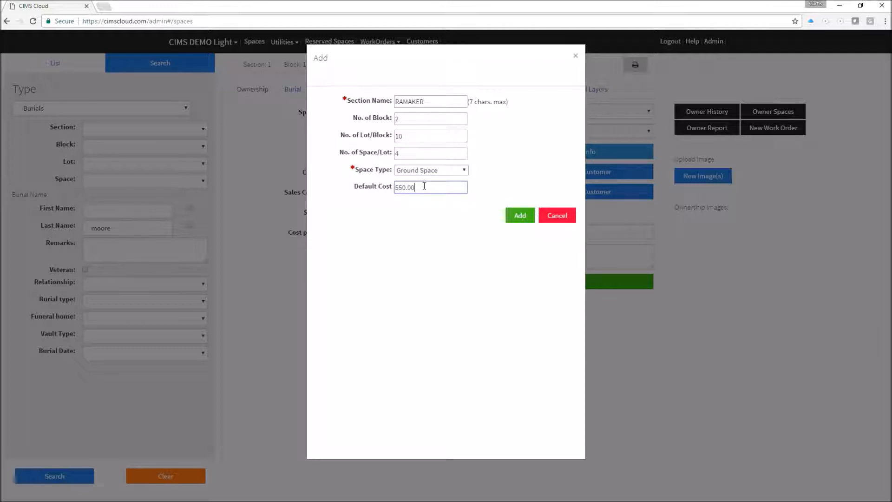
left_click(520, 216)
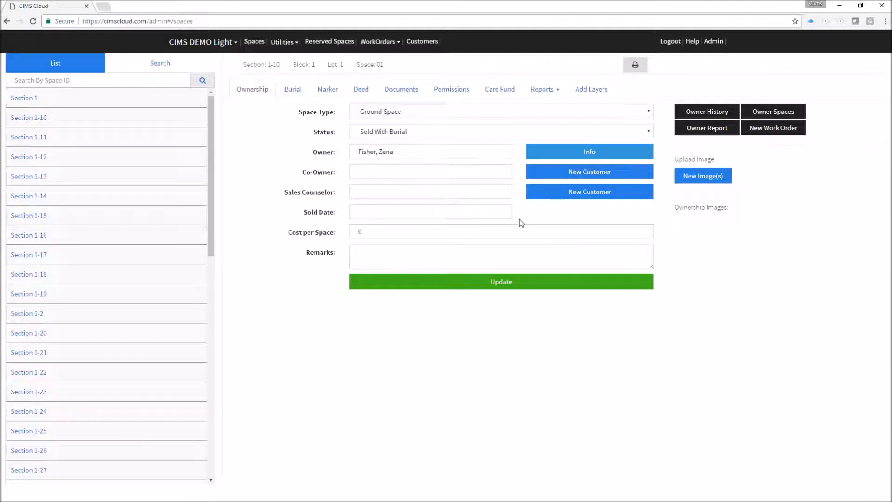
Expand RAMAKER Block 1 in the space list, showing the spaces under Lots 10 and 7.
scroll(204, 196, "down", 5)
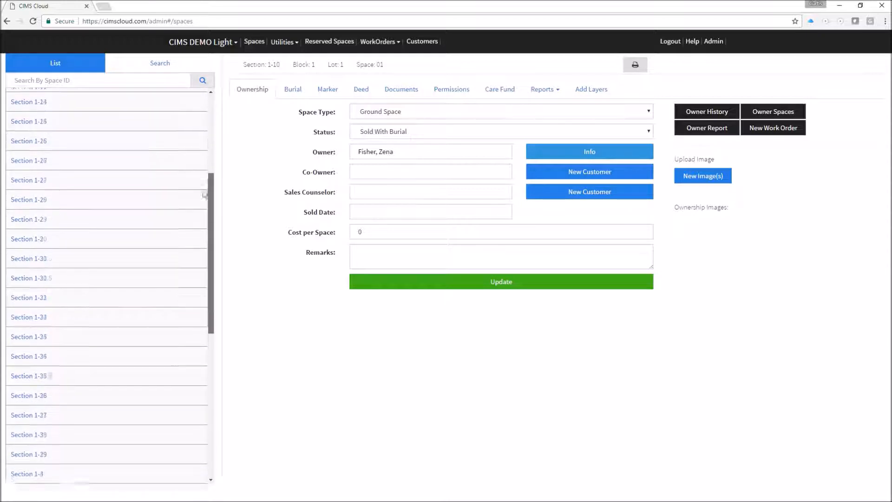
scroll(205, 196, "down", 8)
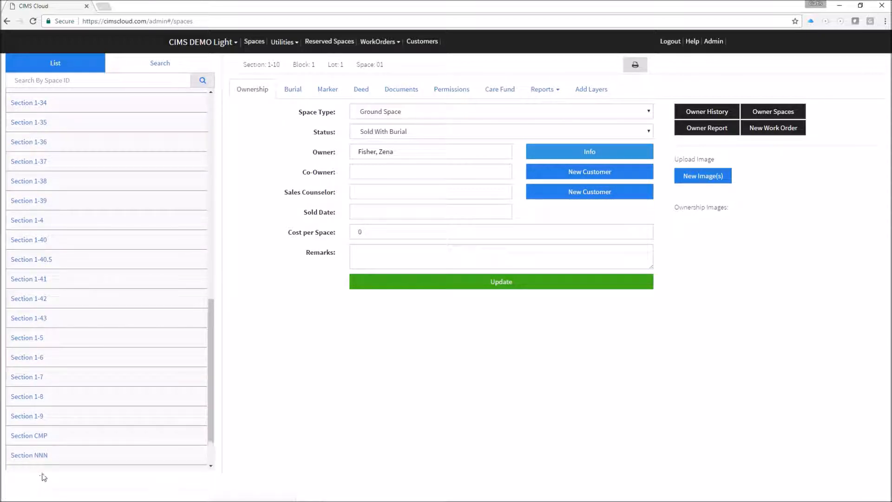
left_click(41, 476)
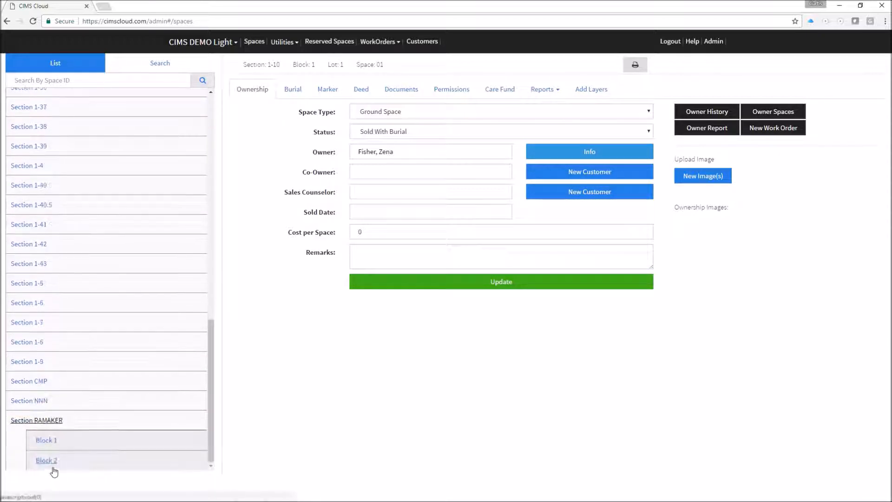
left_click(49, 441)
scroll(92, 385, "down", 2)
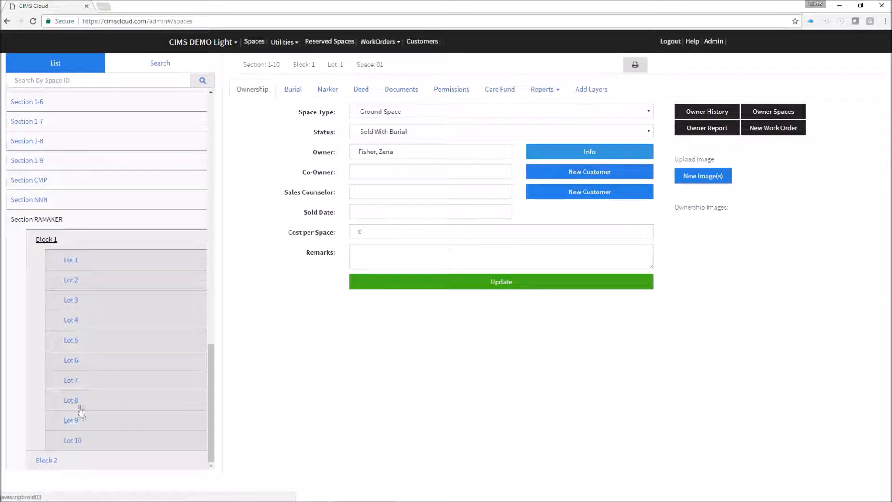
left_click(77, 442)
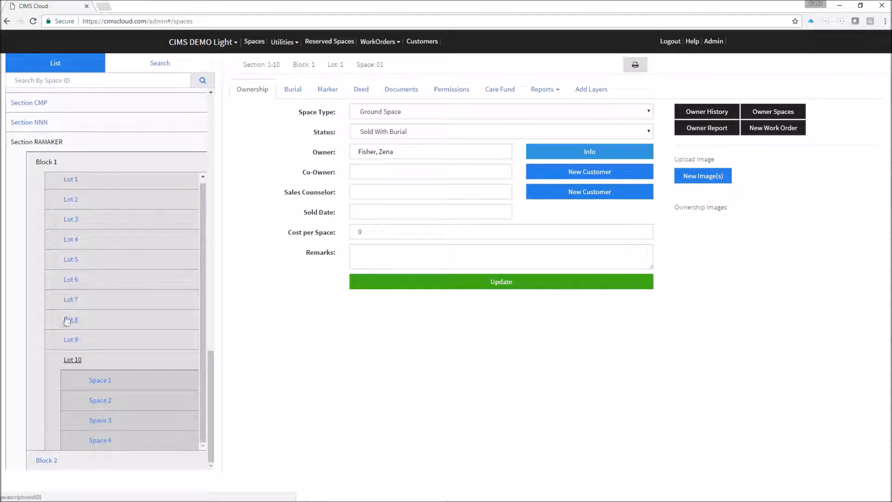
left_click(71, 300)
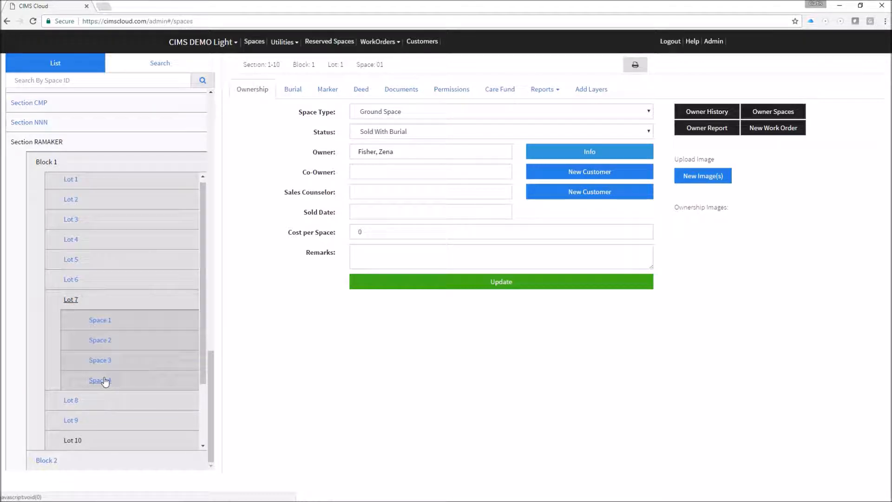
Start a new space in RAMAKER Block 1, Lot 7 and review the lot's already-taken spaces.
left_click(586, 93)
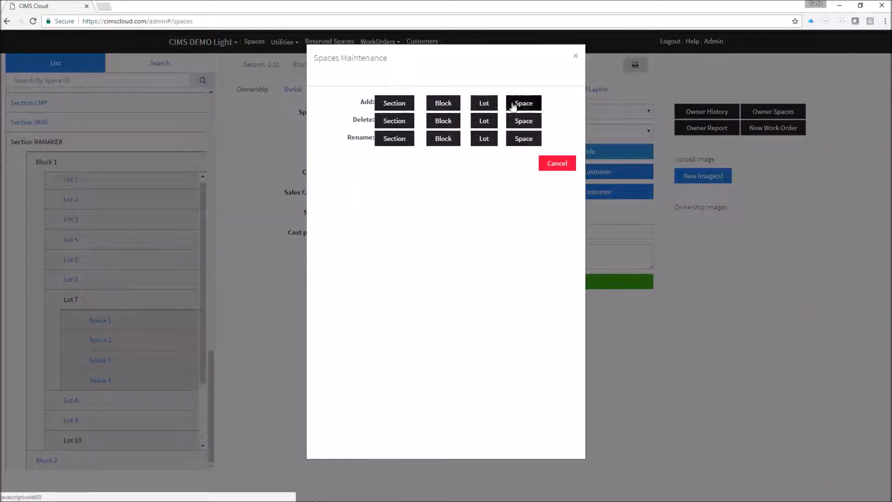
left_click(523, 106)
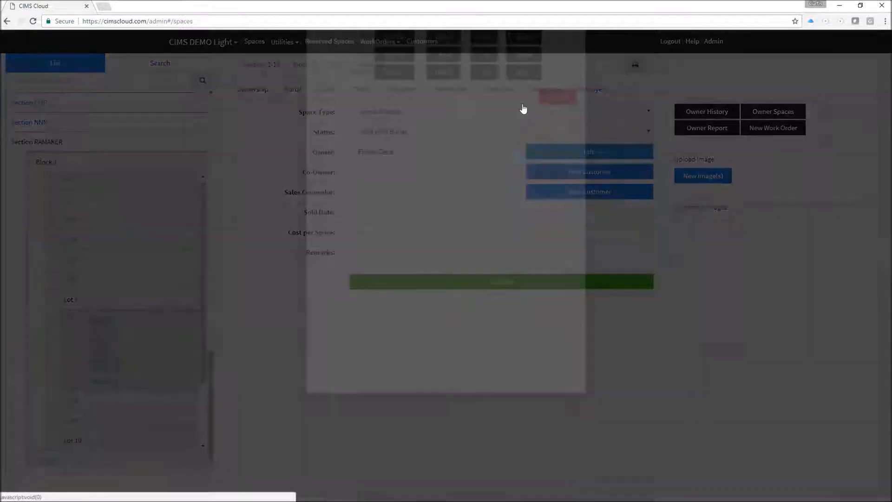
left_click(508, 104)
scroll(482, 148, "down", 5)
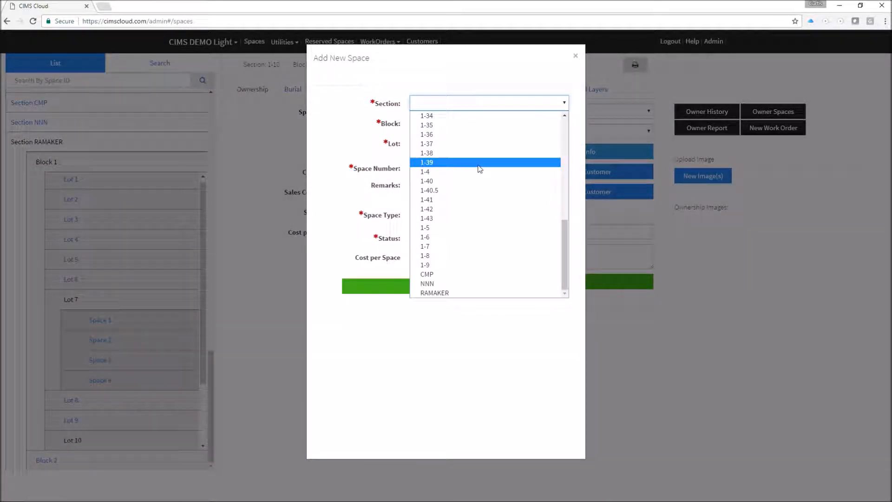
left_click(453, 294)
left_click(458, 122)
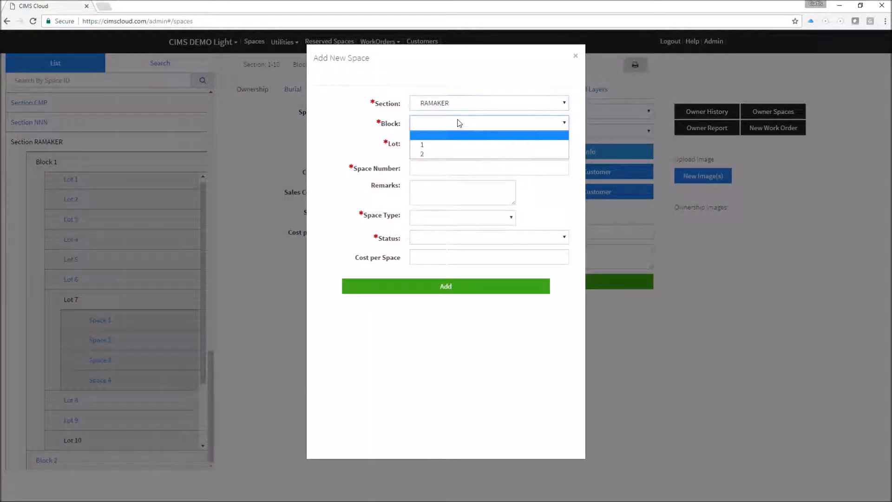
left_click(436, 147)
left_click(436, 146)
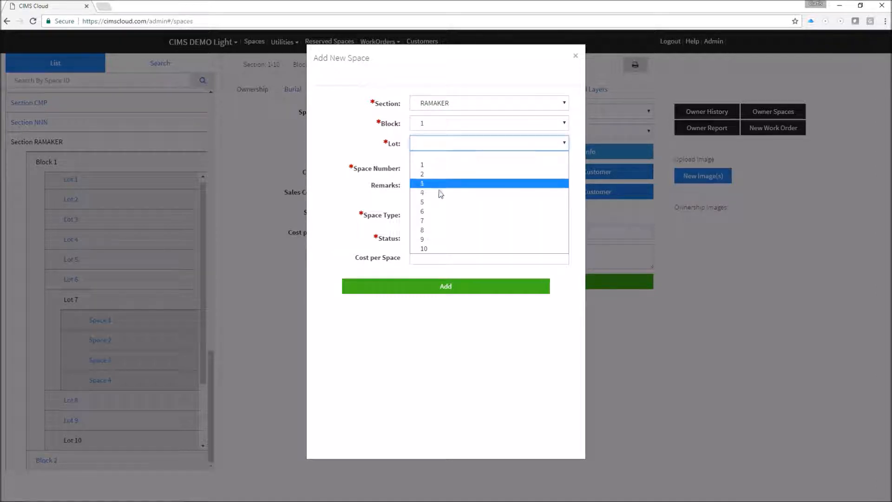
left_click(431, 220)
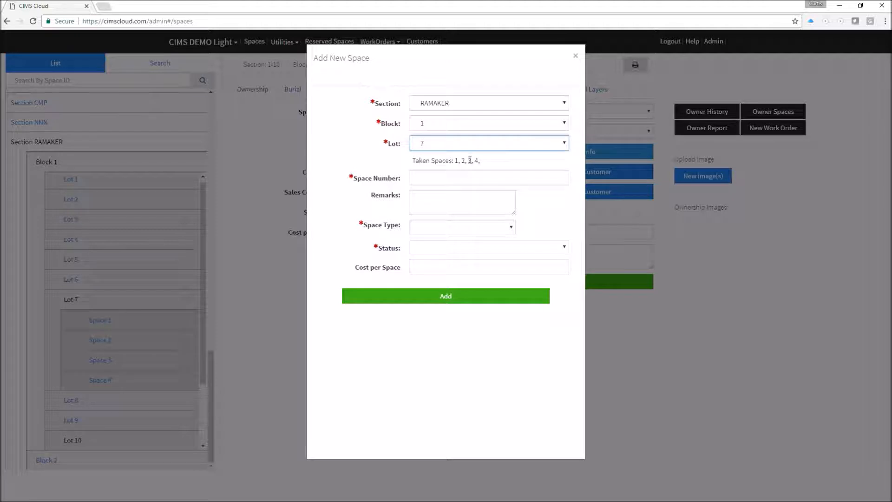
left_click_drag(417, 162, 488, 160)
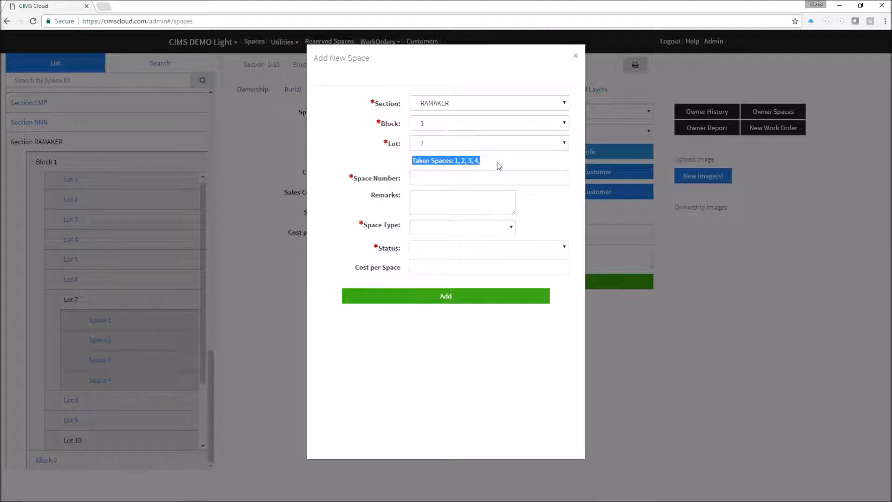
left_click(497, 166)
Enter space number 5 as an Available Ground Space costing 550.00 and save it.
left_click(447, 178)
type("5")
left_click(437, 196)
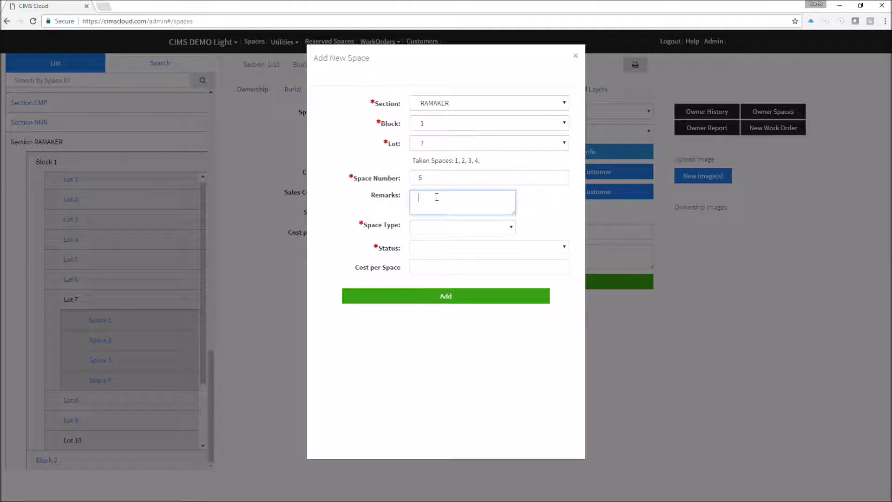
left_click(424, 228)
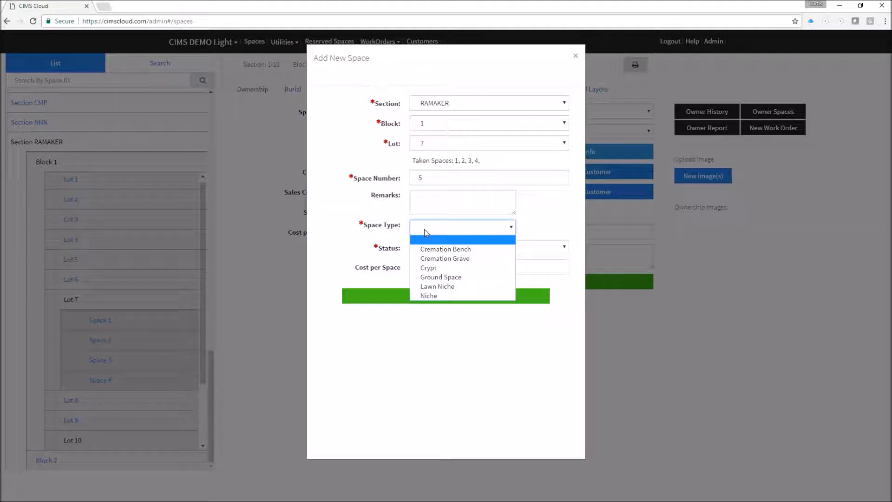
left_click(431, 278)
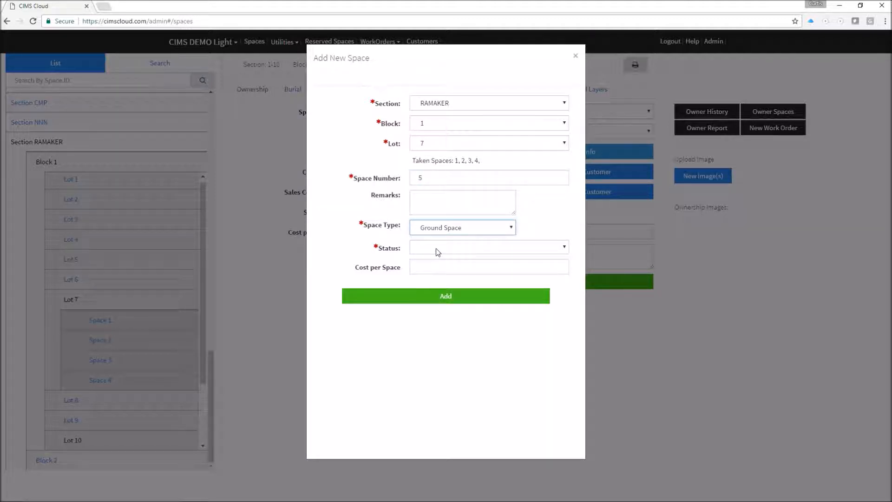
left_click(436, 253)
left_click(434, 265)
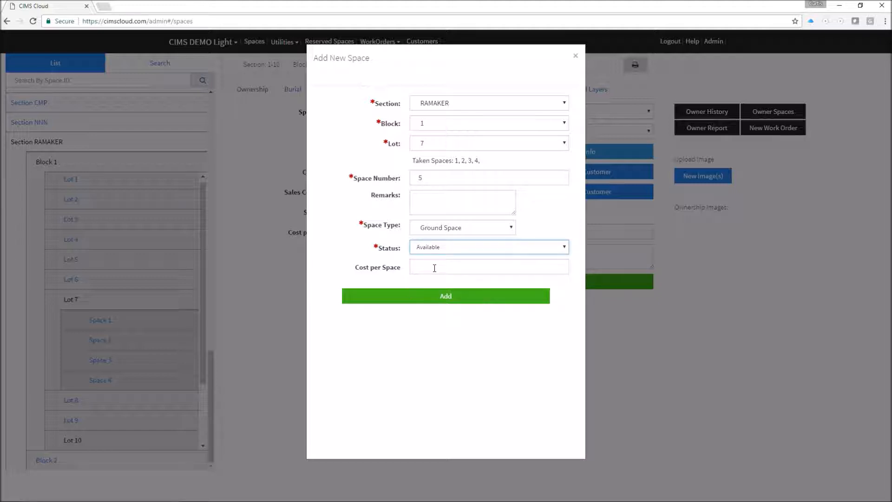
left_click(435, 268)
type("550.00")
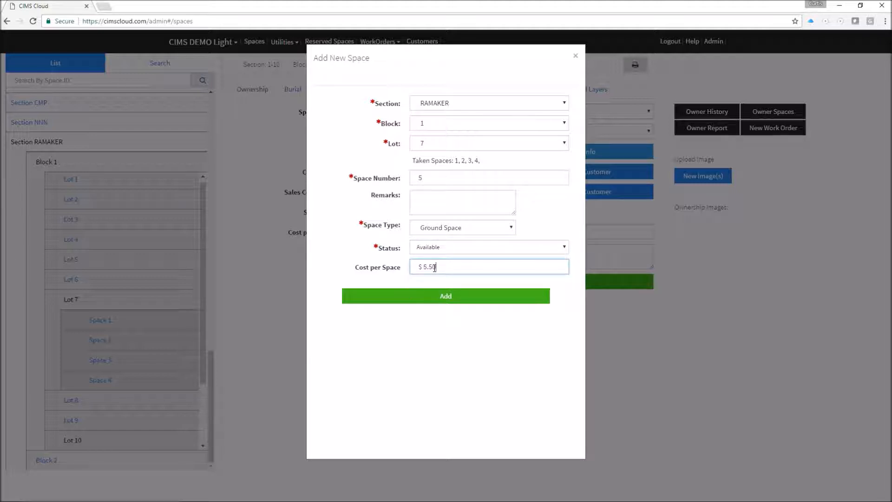
left_click(436, 296)
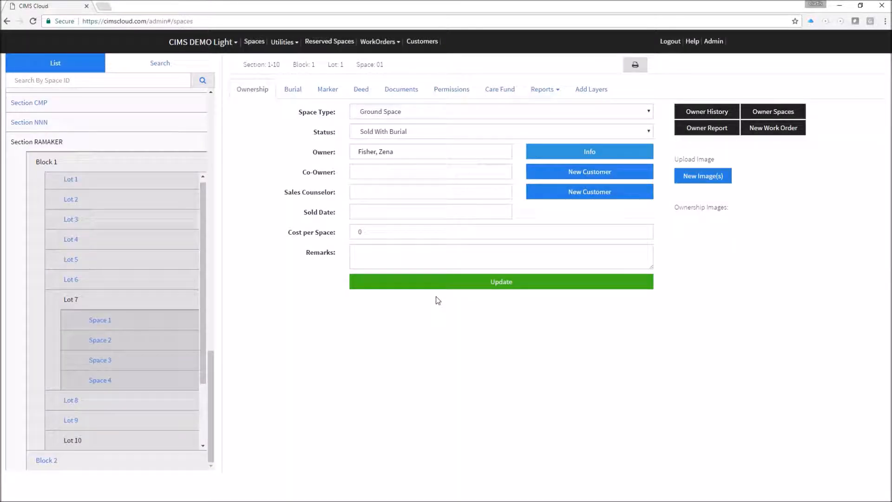
Re-expand RAMAKER Block 1, Lot 7 to confirm Space 5 is listed, then cancel the Add Layers options.
left_click(52, 163)
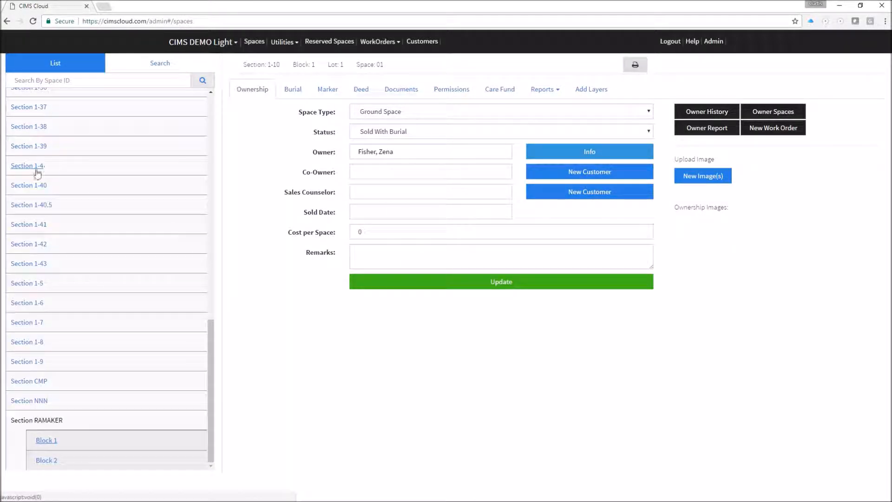
left_click(44, 463)
left_click(72, 403)
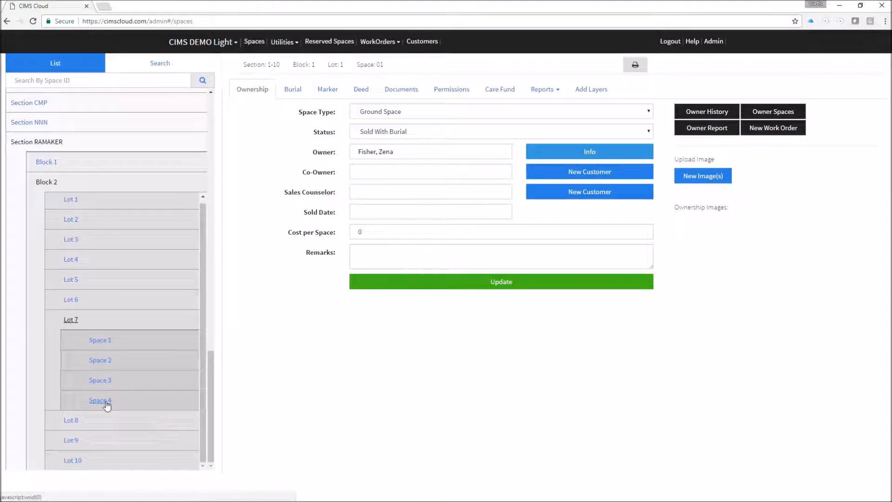
left_click(47, 163)
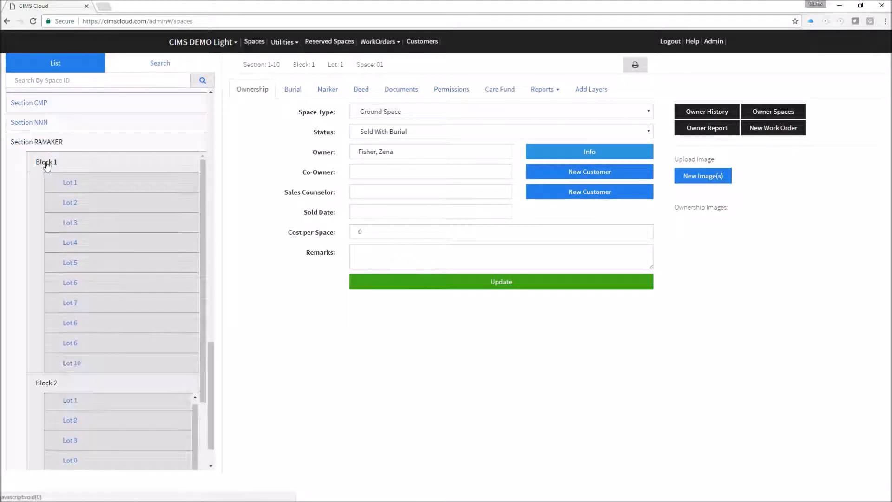
left_click(70, 298)
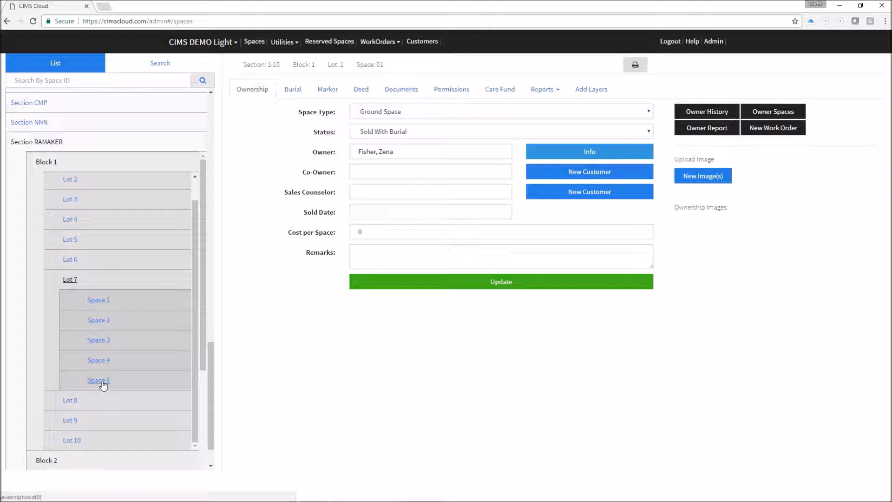
left_click(598, 95)
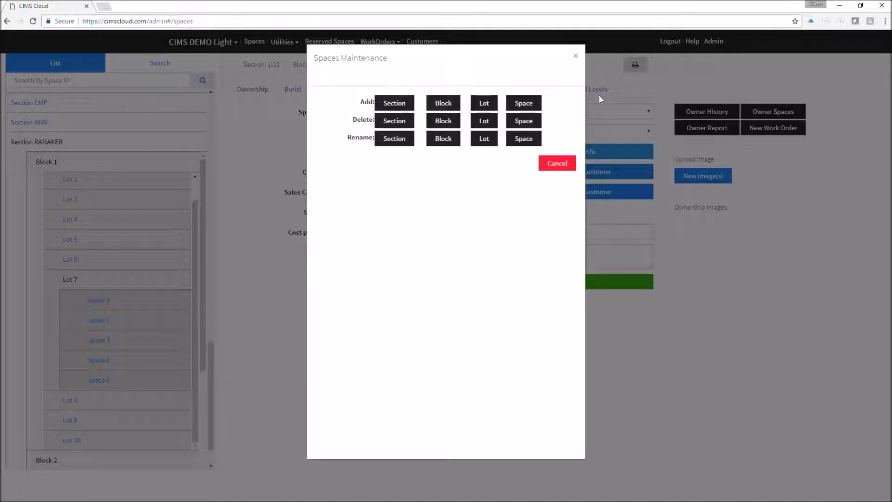
left_click(552, 162)
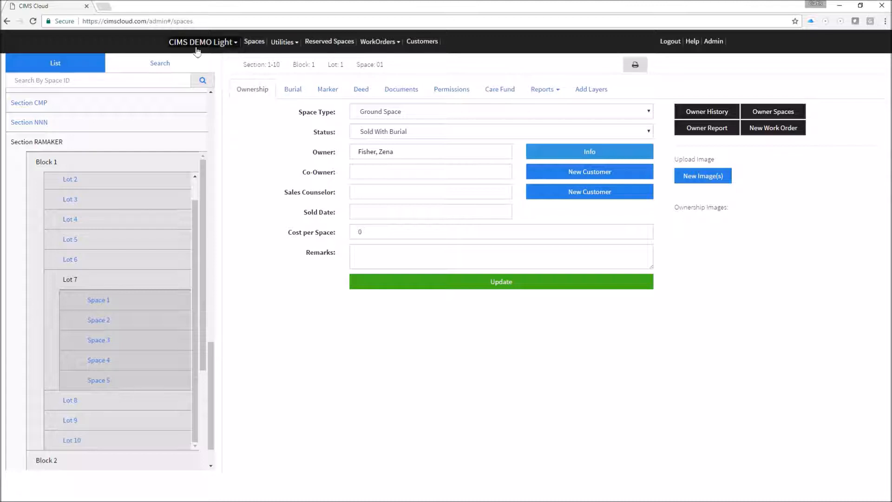
Open the CIMS DEMO Light cemetery dropdown, then the Utilities menu.
left_click(231, 43)
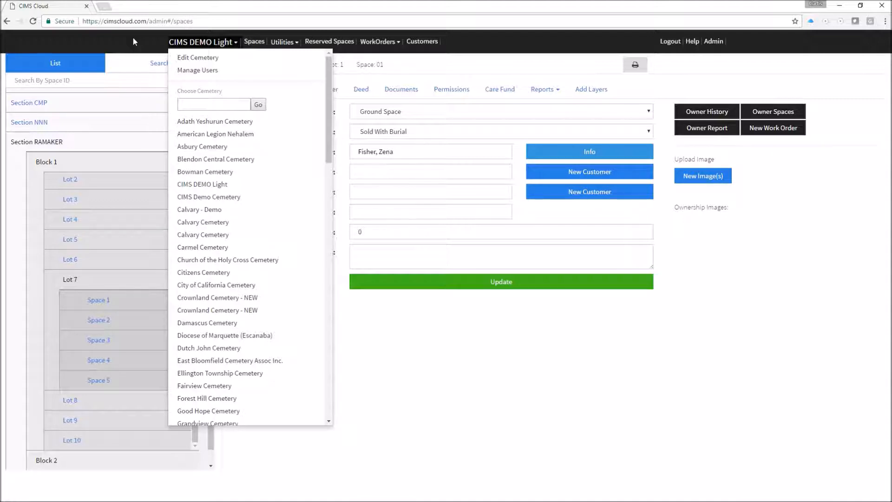
left_click(293, 44)
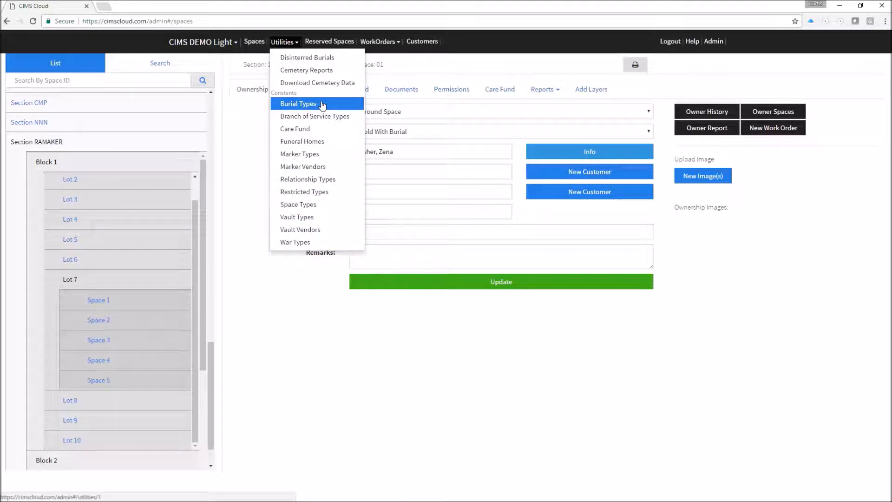
Look at the burial type choices on the current space's burial details.
left_click(289, 305)
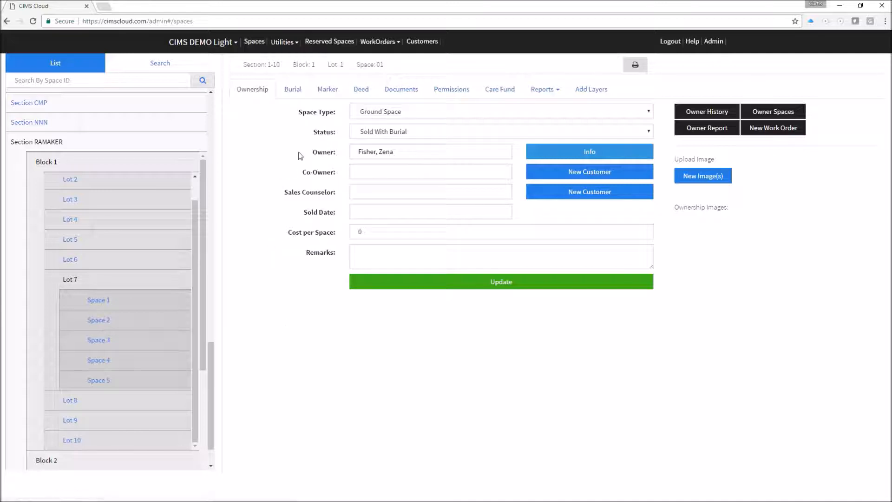
left_click(294, 95)
left_click(421, 144)
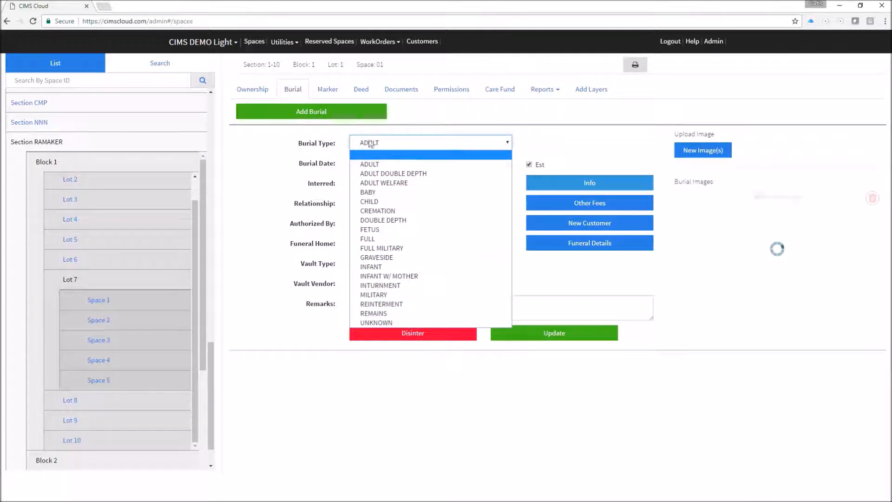
Browse the Burial Types utility list and other utility categories, then return to the Spaces page.
left_click(295, 47)
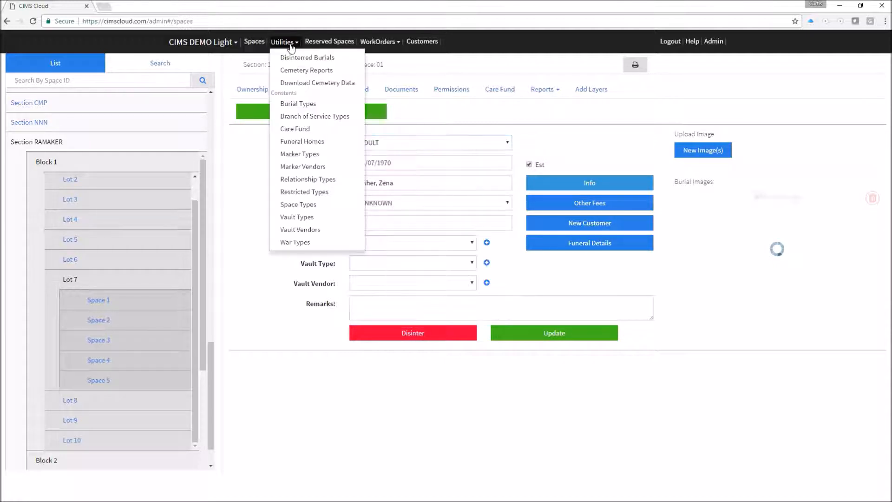
left_click(308, 108)
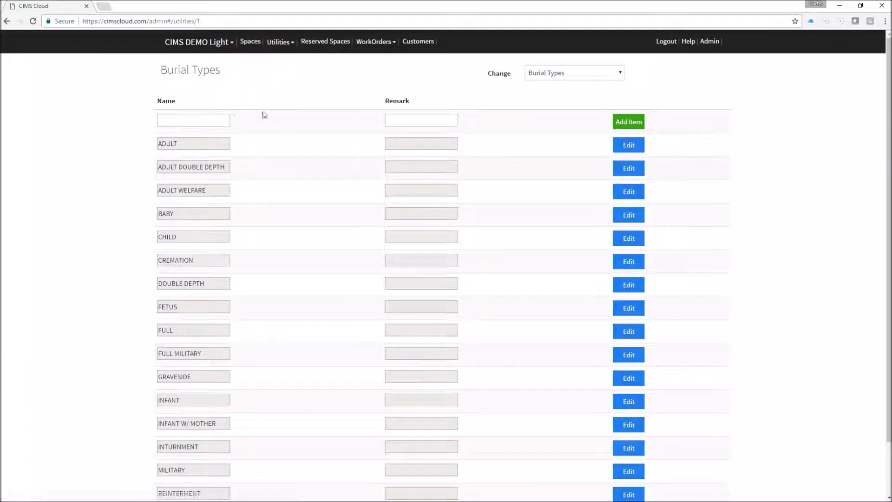
scroll(234, 180, "down", 1)
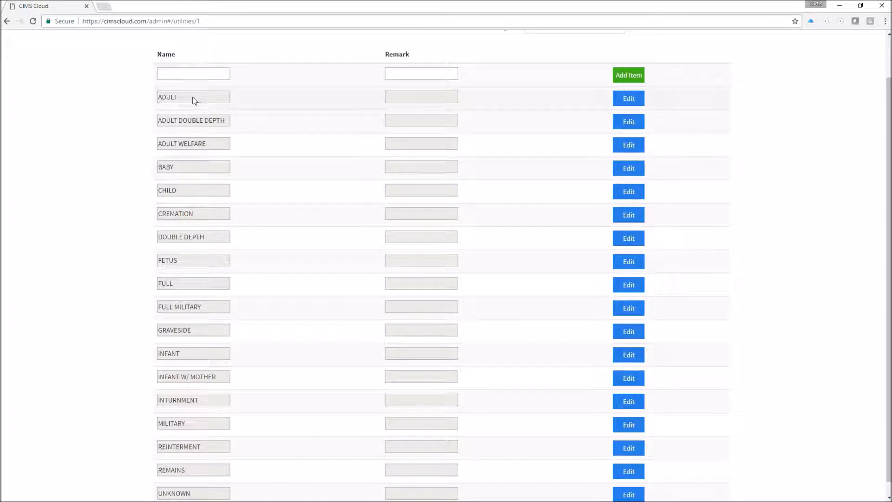
scroll(191, 171, "up", 1)
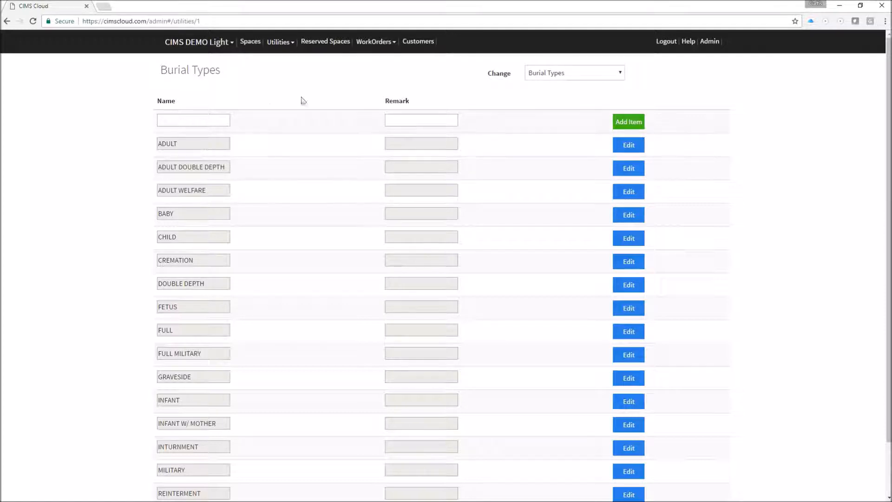
left_click(574, 74)
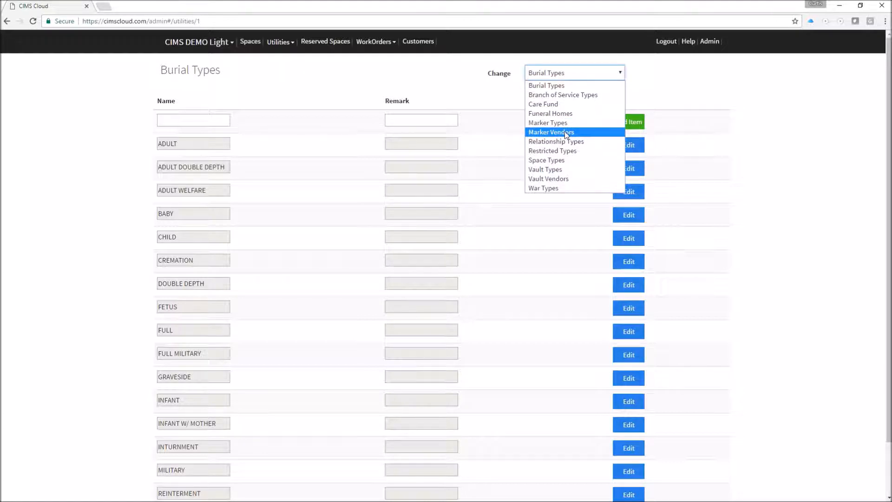
left_click(301, 84)
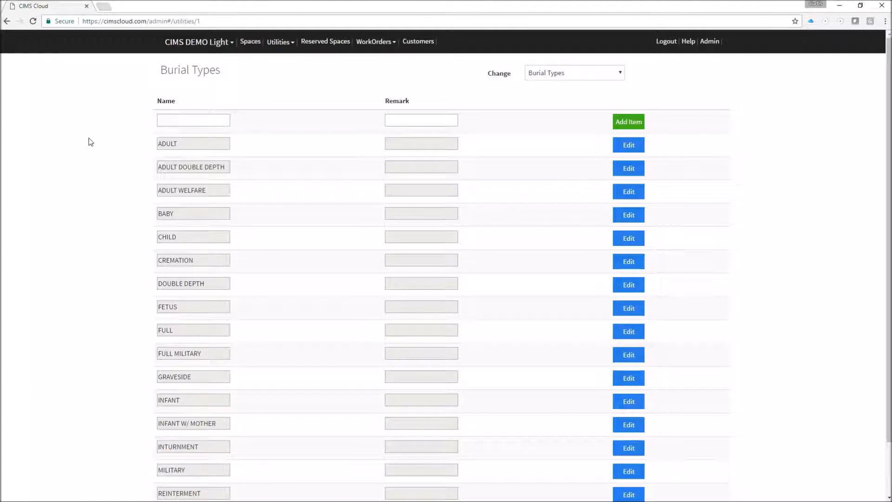
left_click(253, 43)
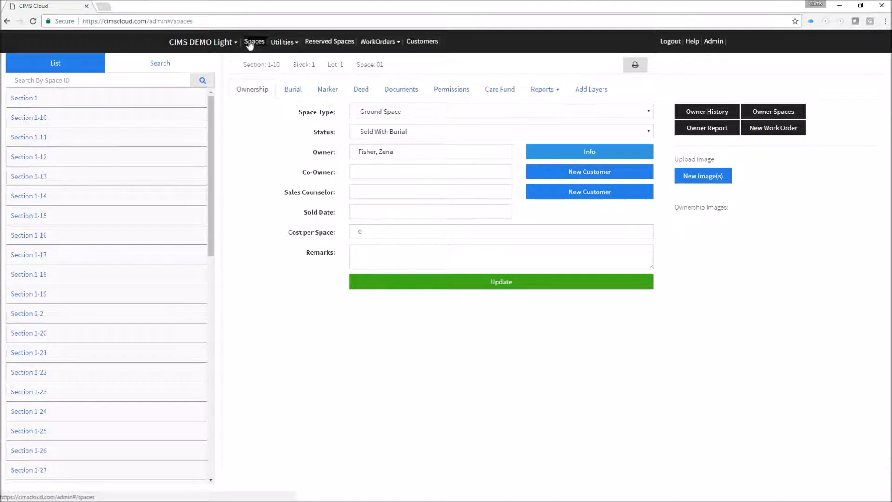
Confirm the Reserved Spaces list is empty, then open Customer Management listing 499 customers.
left_click(340, 43)
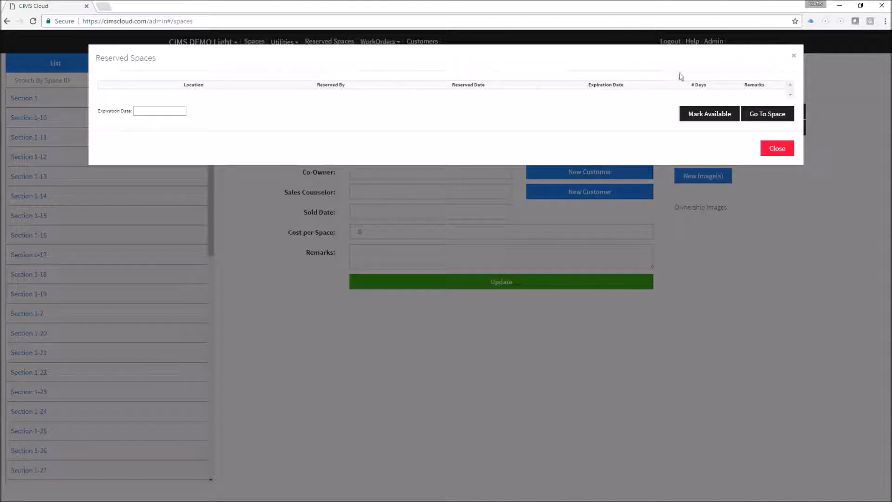
left_click(794, 56)
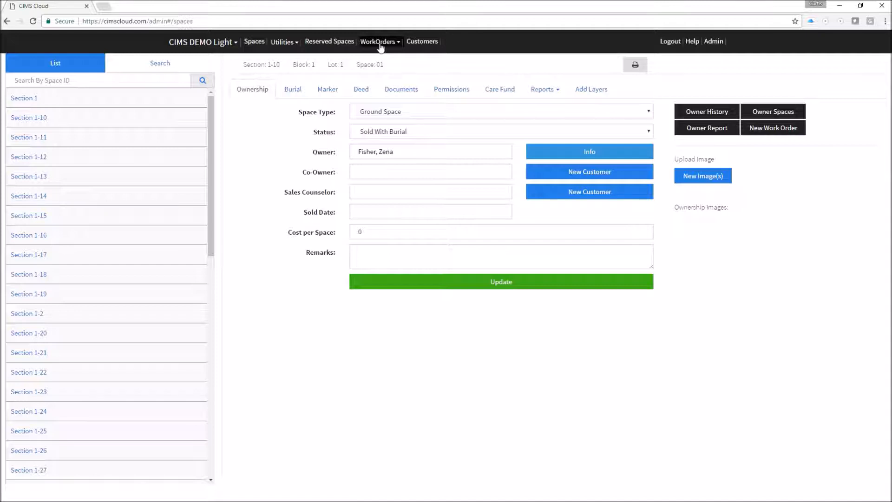
left_click(417, 47)
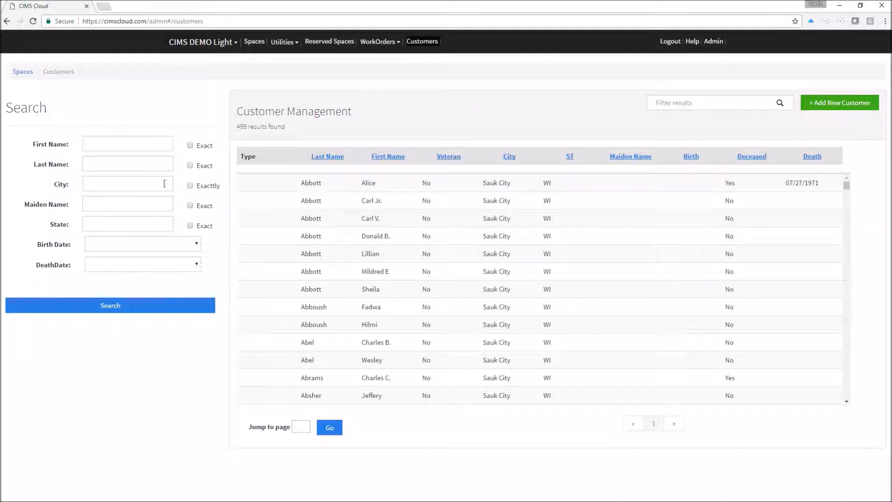
Search customers by last name, filter by a first-name fragment, and open the deceased match's record.
left_click(103, 165)
type("abbott")
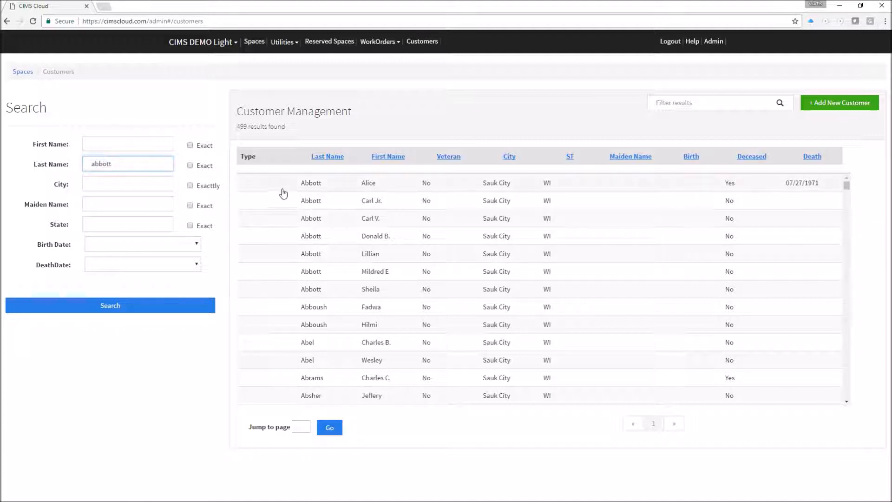
left_click(115, 304)
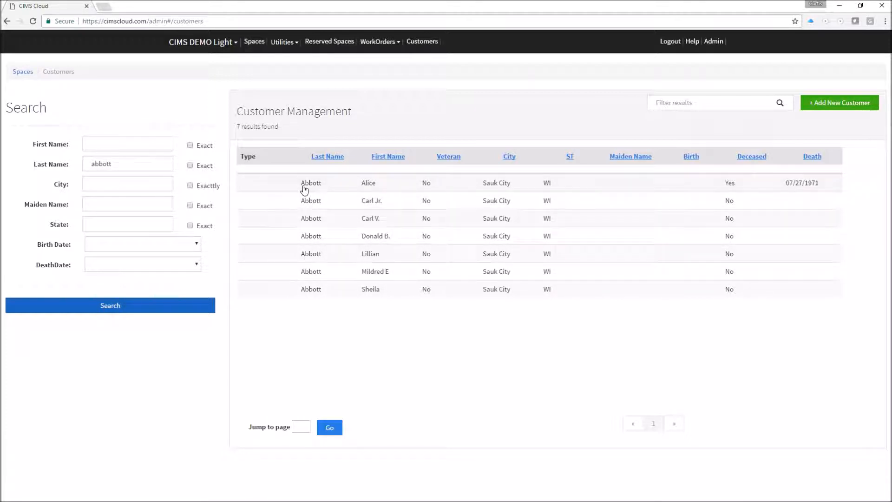
left_click(702, 106)
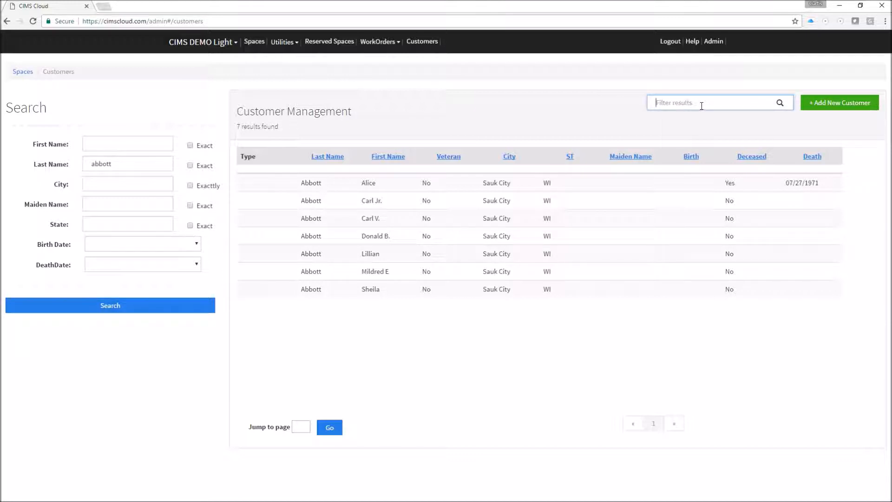
type("ali")
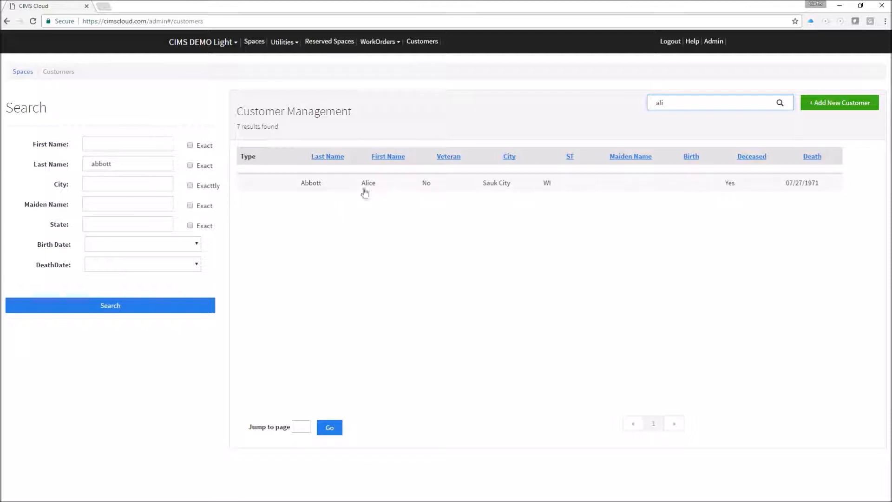
left_click(367, 185)
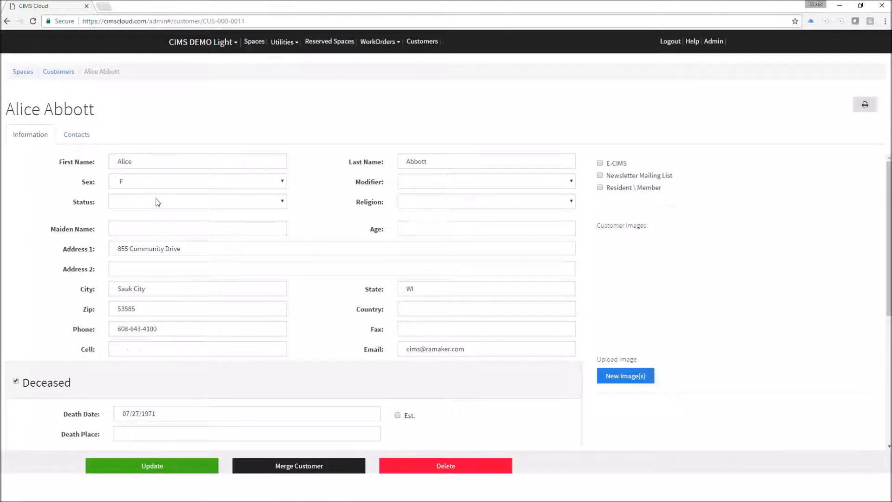
Scroll down the customer record to the military fields and tick Veteran.
scroll(372, 181, "down", 1)
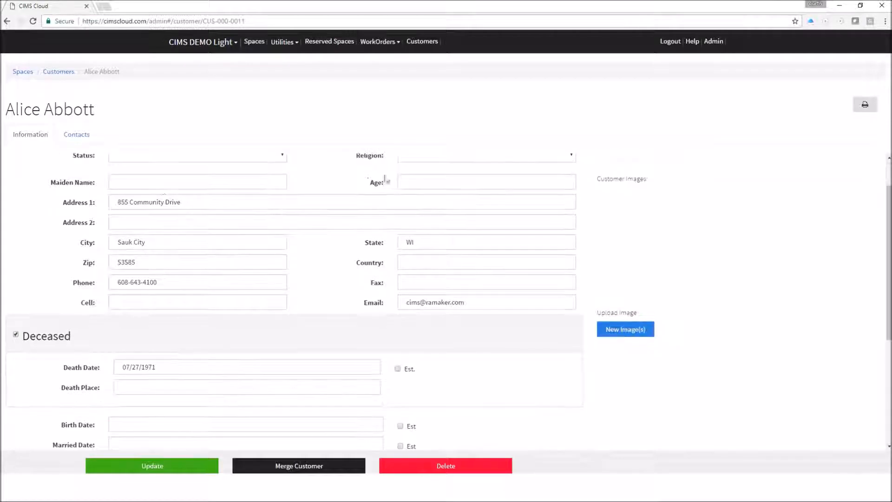
scroll(222, 283, "down", 1)
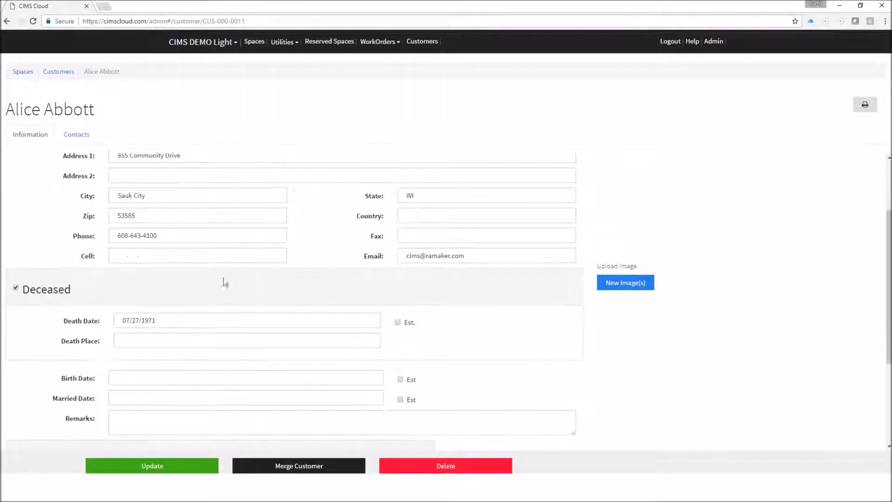
scroll(38, 307, "down", 2)
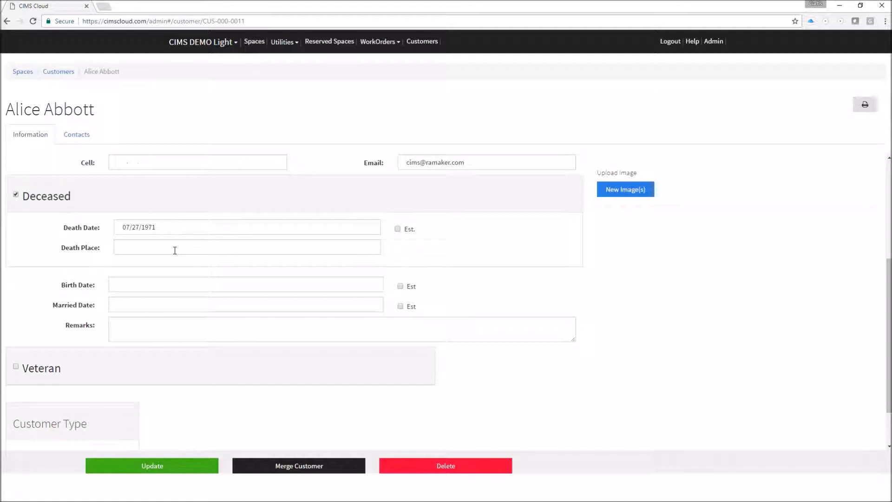
scroll(175, 250, "down", 1)
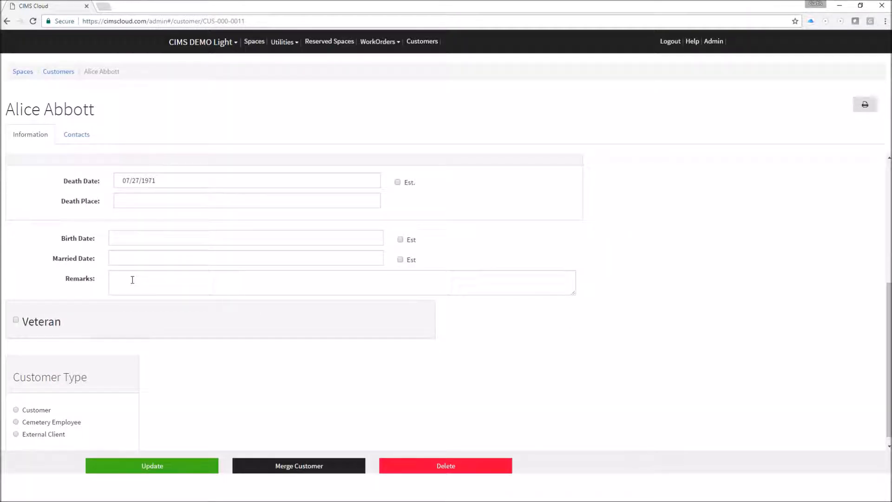
scroll(132, 279, "down", 1)
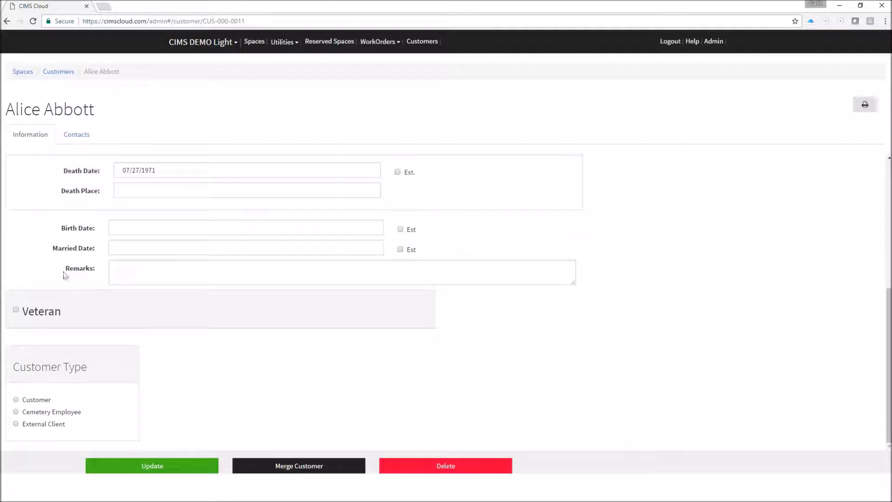
left_click(17, 310)
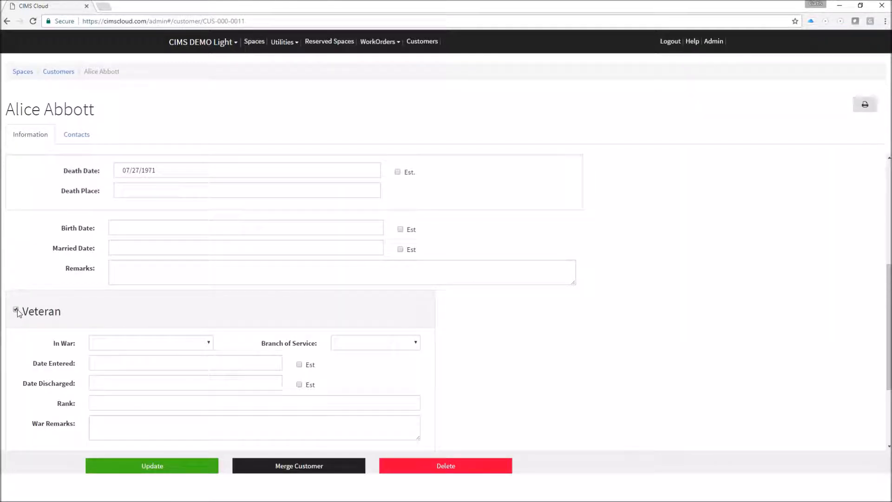
Review the In War and Branch of Service lists, untick Veteran, and update the record.
scroll(19, 313, "down", 1)
left_click(160, 299)
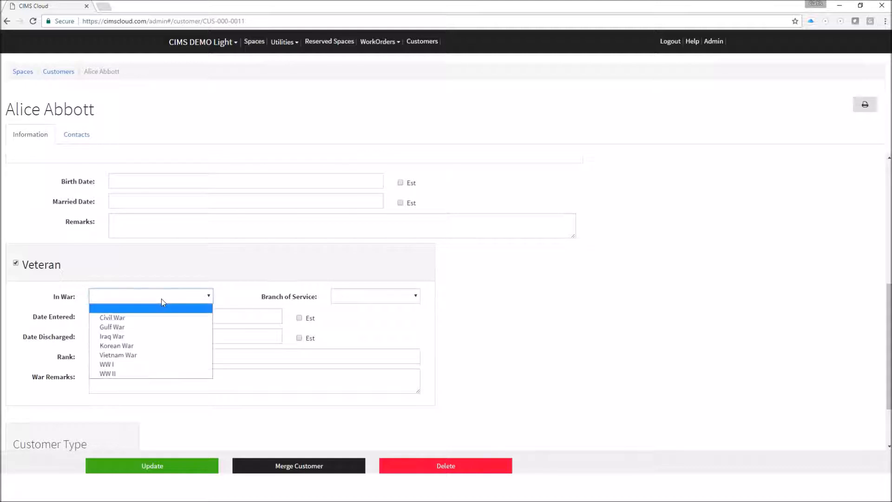
left_click(388, 291)
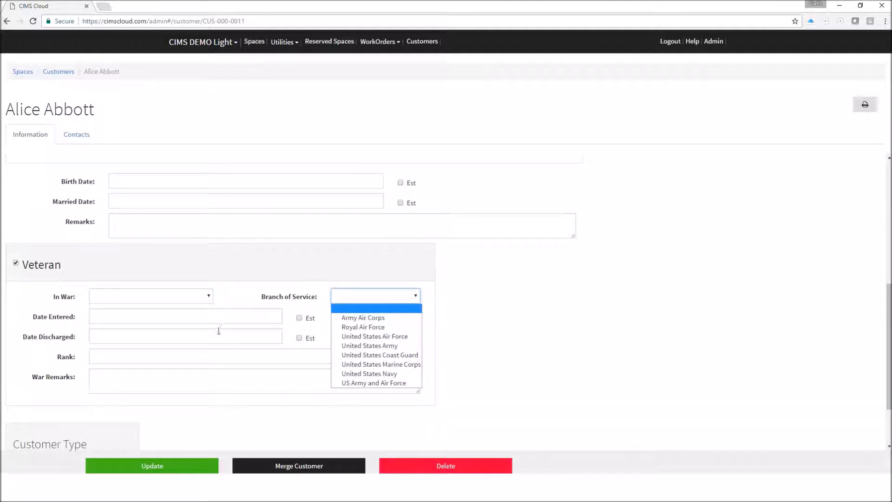
left_click(619, 319)
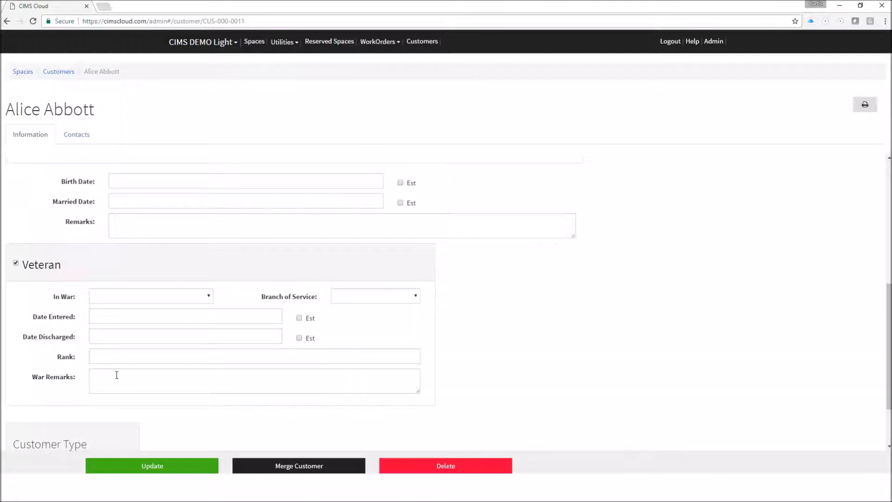
left_click(16, 263)
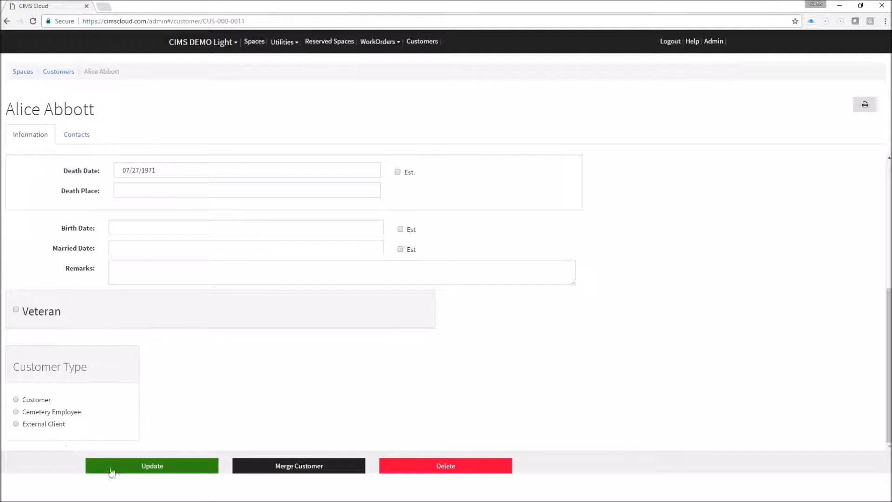
left_click(150, 470)
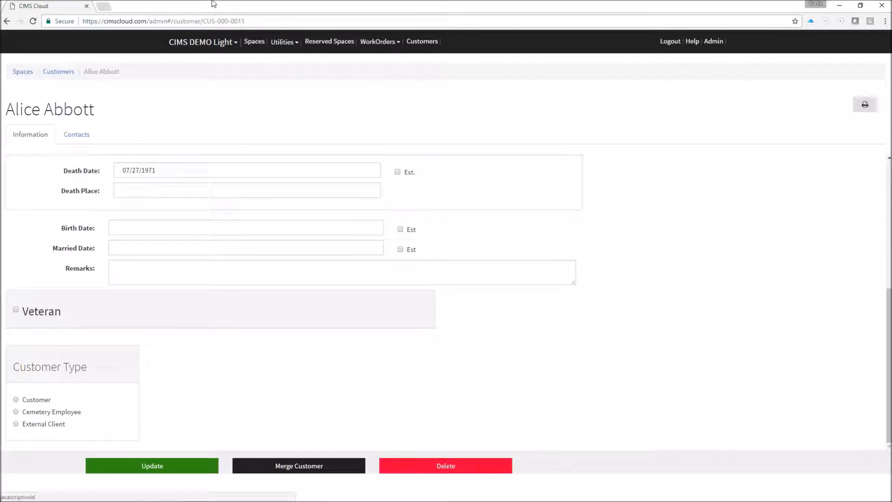
Return to the Spaces page from the customer record.
left_click(259, 45)
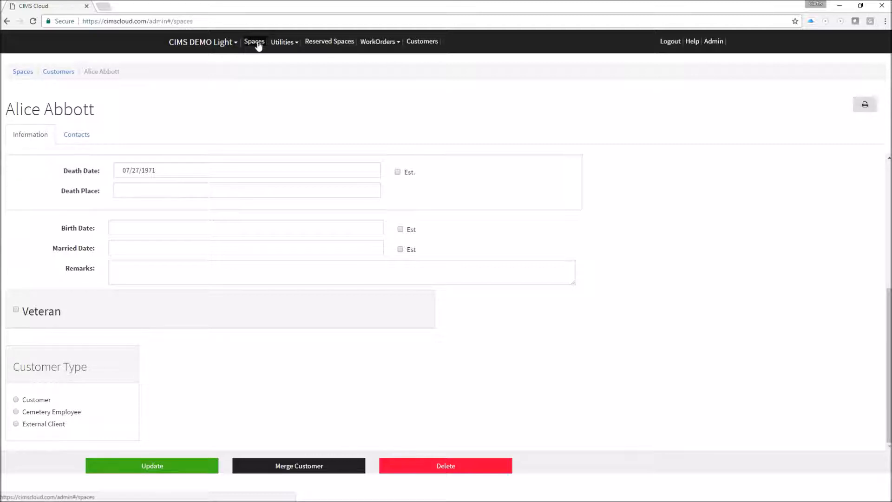